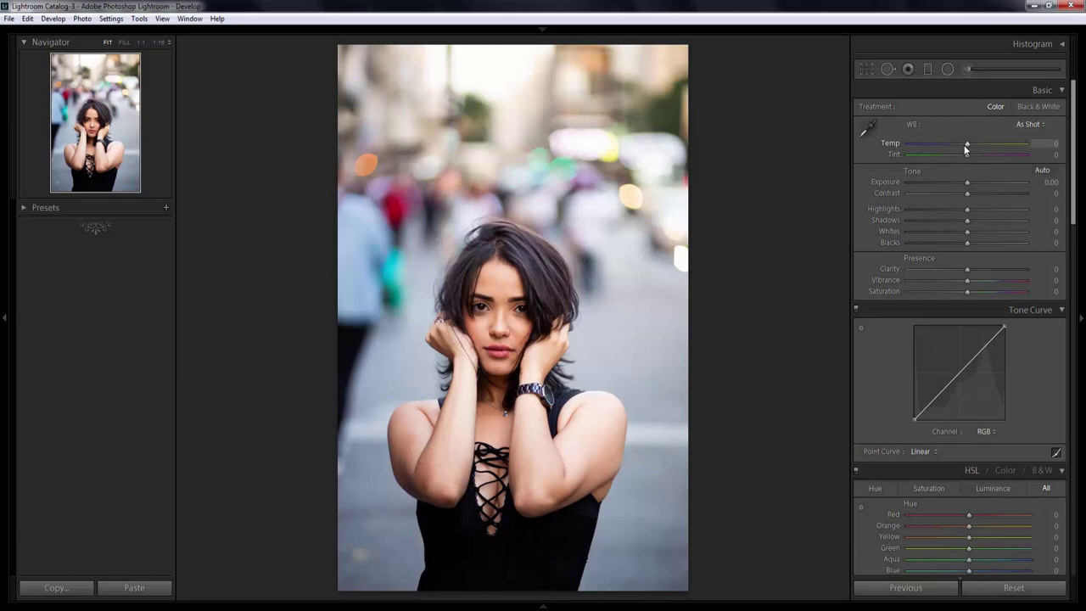
- Nudge the Basic panel Temp slider to +2 for a slightly warmer white balance
{"action": "left_click_drag", "start_coordinate": [964, 146], "coordinate": [966, 187]}
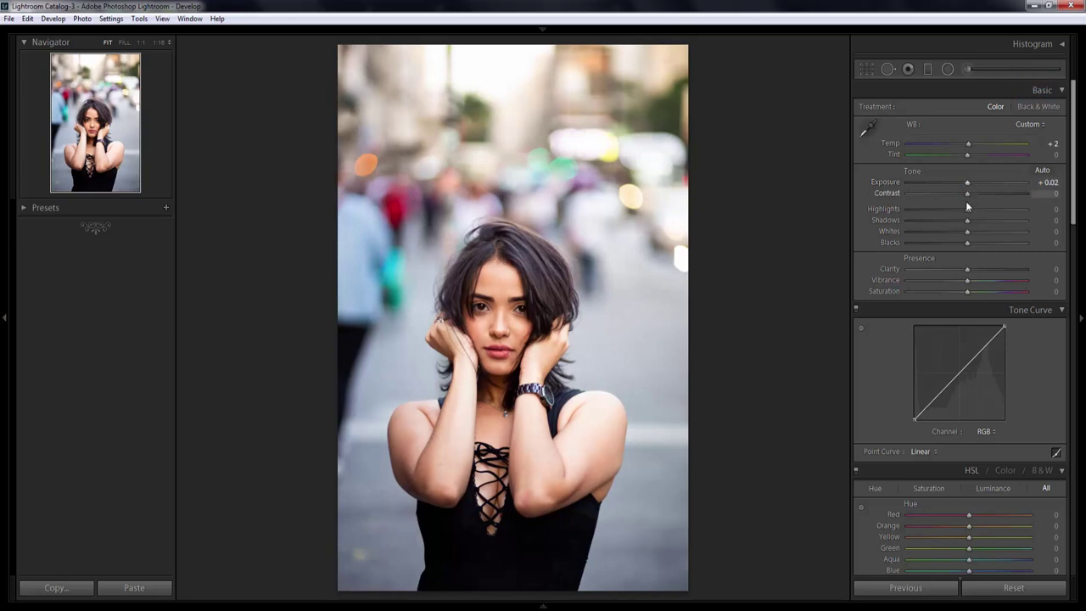
- Set Basic Contrast -45, Highlights -85, Shadows +5, Blacks -60 and Clarity +14
{"action": "mouse_move", "coordinate": [967, 194]}
{"action": "left_mouse_down"}
{"action": "mouse_move", "coordinate": [922, 196]}
{"action": "mouse_move", "coordinate": [940, 199]}
{"action": "left_mouse_up"}
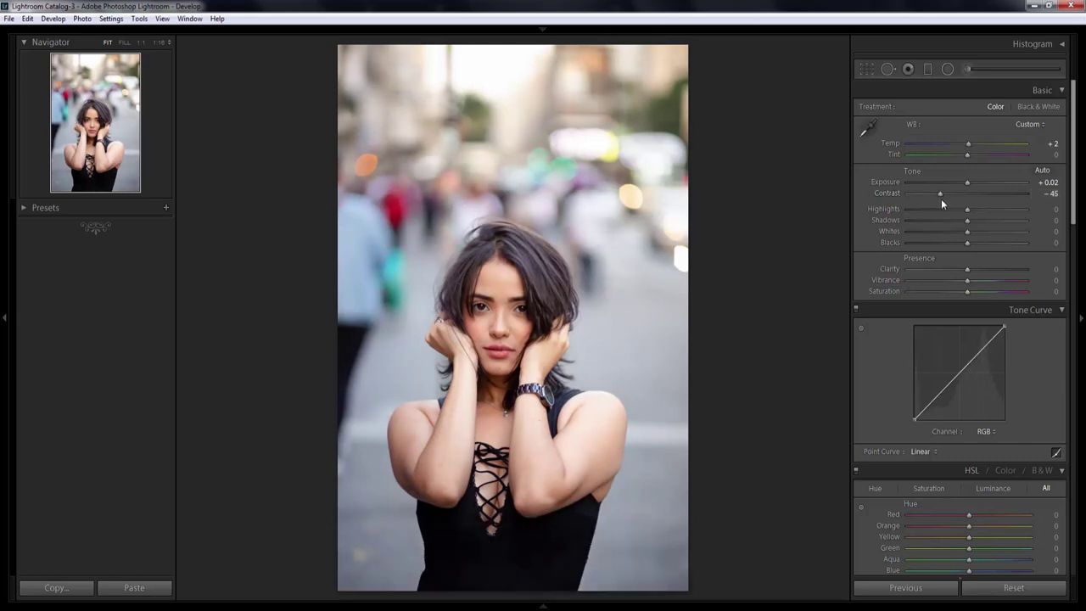
{"action": "mouse_move", "coordinate": [967, 210]}
{"action": "left_mouse_down"}
{"action": "mouse_move", "coordinate": [914, 210]}
{"action": "mouse_move", "coordinate": [970, 223]}
{"action": "left_mouse_up"}
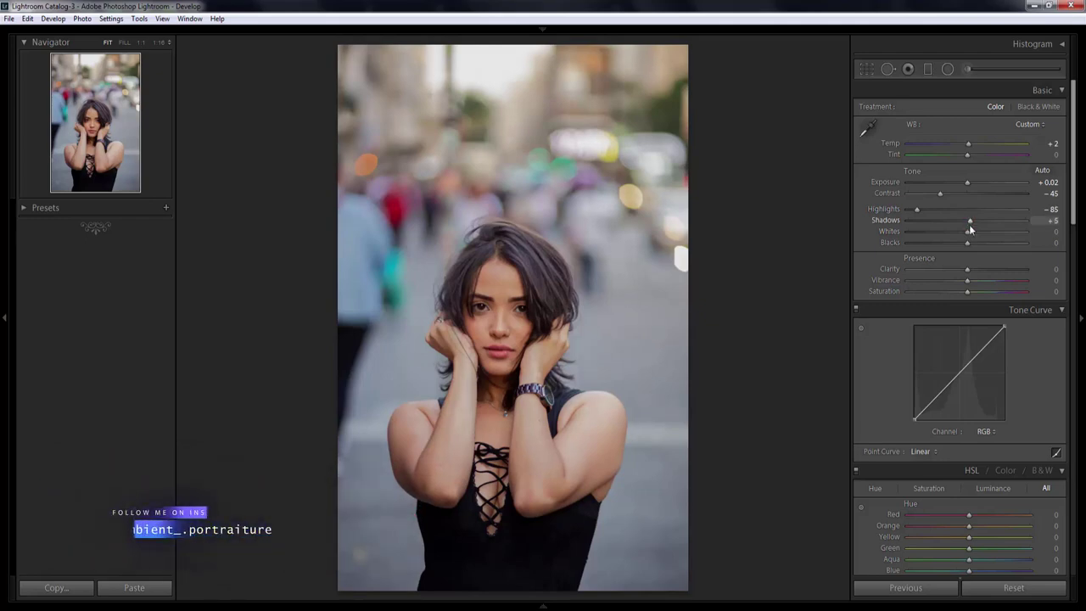
{"action": "left_click_drag", "start_coordinate": [968, 244], "coordinate": [928, 247]}
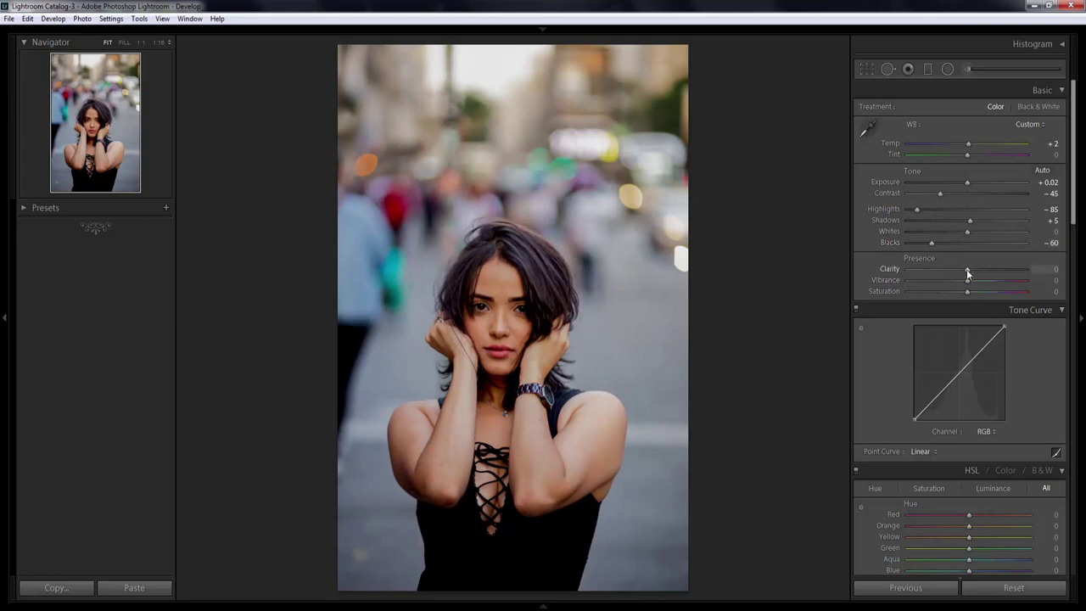
{"action": "left_click_drag", "start_coordinate": [967, 271], "coordinate": [971, 270]}
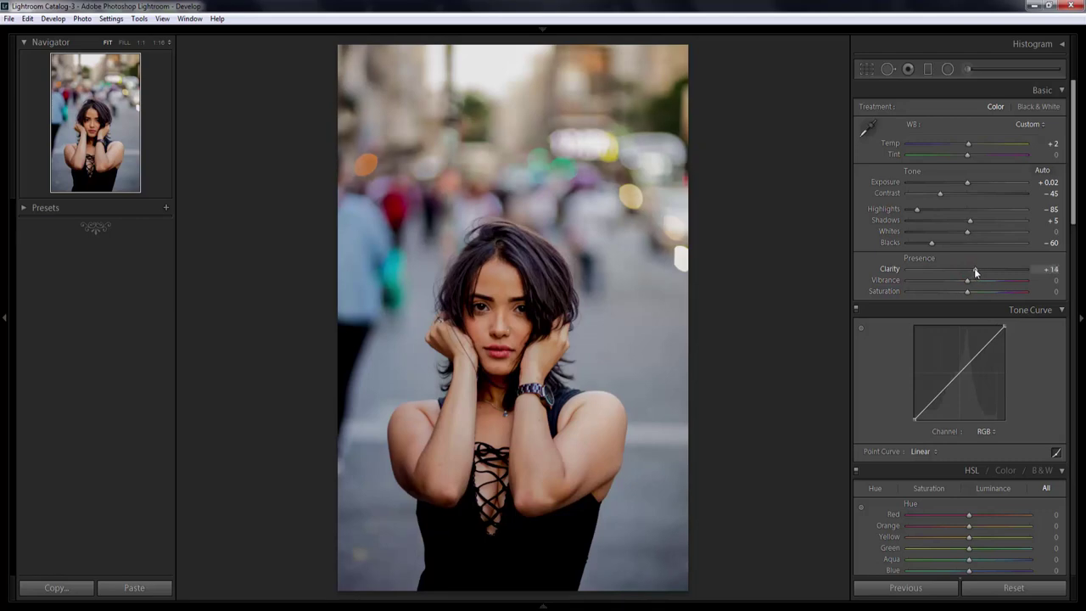
- Enable lens profile corrections in the Lens Corrections panel
{"action": "scroll", "coordinate": [1013, 311], "scroll_direction": "down", "scroll_amount": 3}
{"action": "scroll", "coordinate": [1013, 311], "scroll_direction": "down", "scroll_amount": 3}
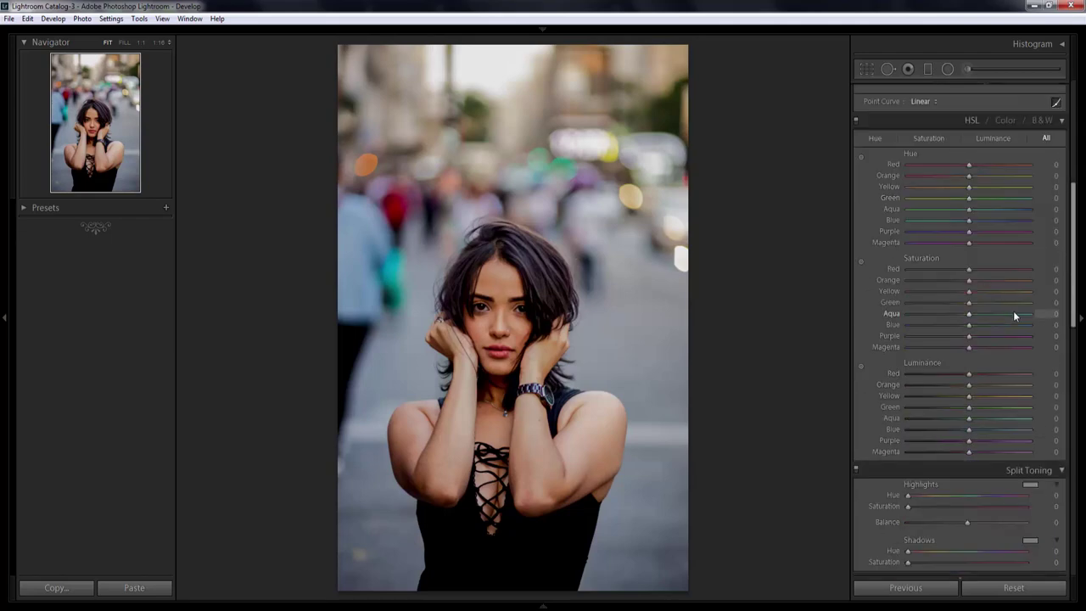
{"action": "scroll", "coordinate": [1013, 311], "scroll_direction": "down", "scroll_amount": 3}
{"action": "scroll", "coordinate": [1011, 311], "scroll_direction": "down", "scroll_amount": 3}
{"action": "scroll", "coordinate": [1005, 308], "scroll_direction": "down", "scroll_amount": 2}
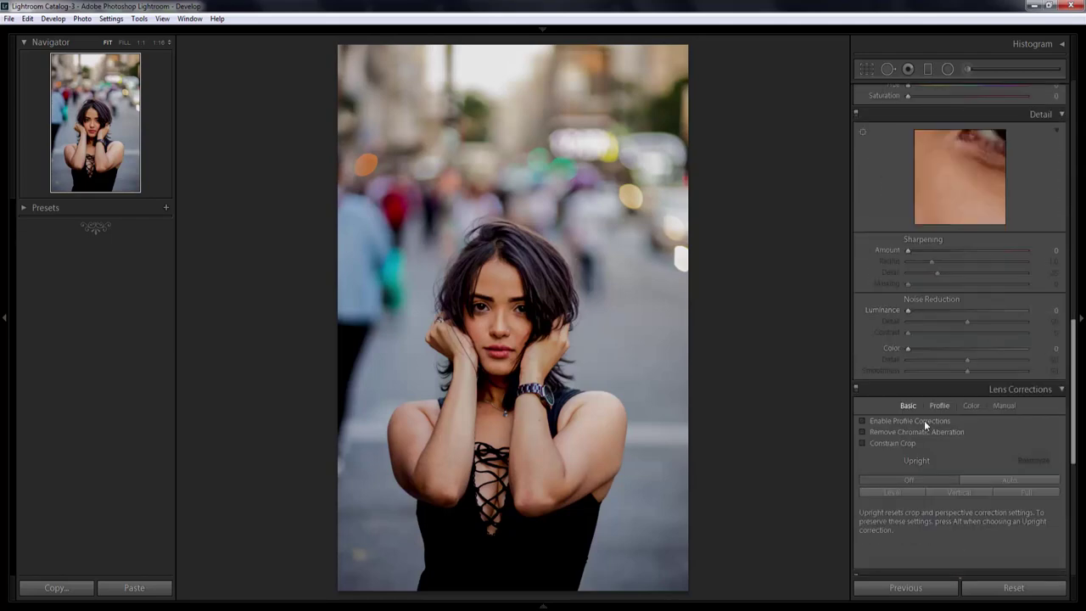
{"action": "left_click", "coordinate": [922, 420]}
- Set the lens profile to Canon, model EF 50mm f/1.4 USM
{"action": "left_click", "coordinate": [939, 405]}
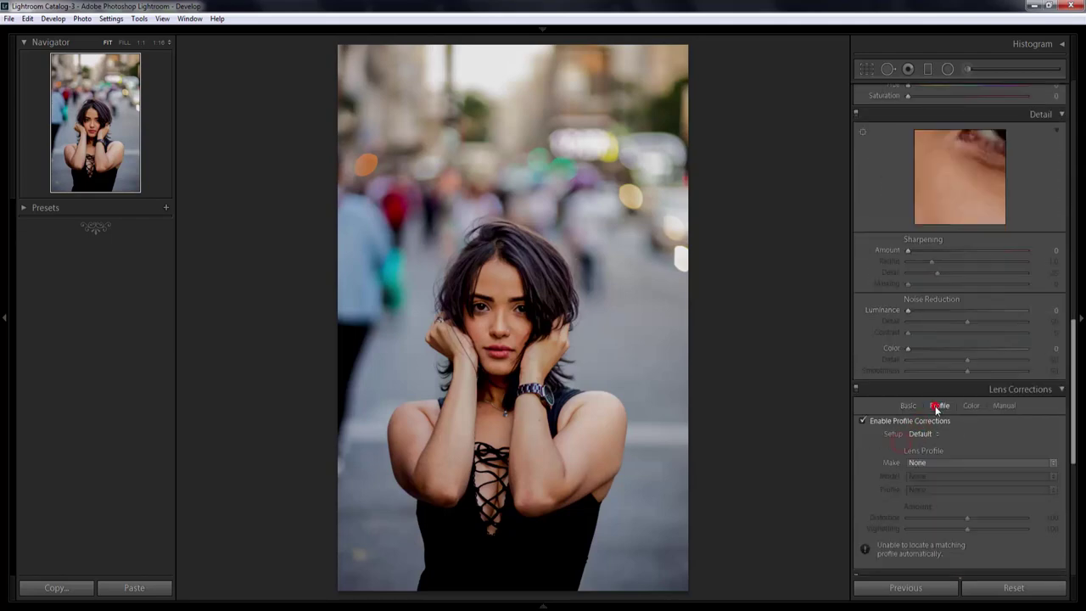
{"action": "left_click", "coordinate": [932, 462]}
{"action": "left_click", "coordinate": [1012, 508]}
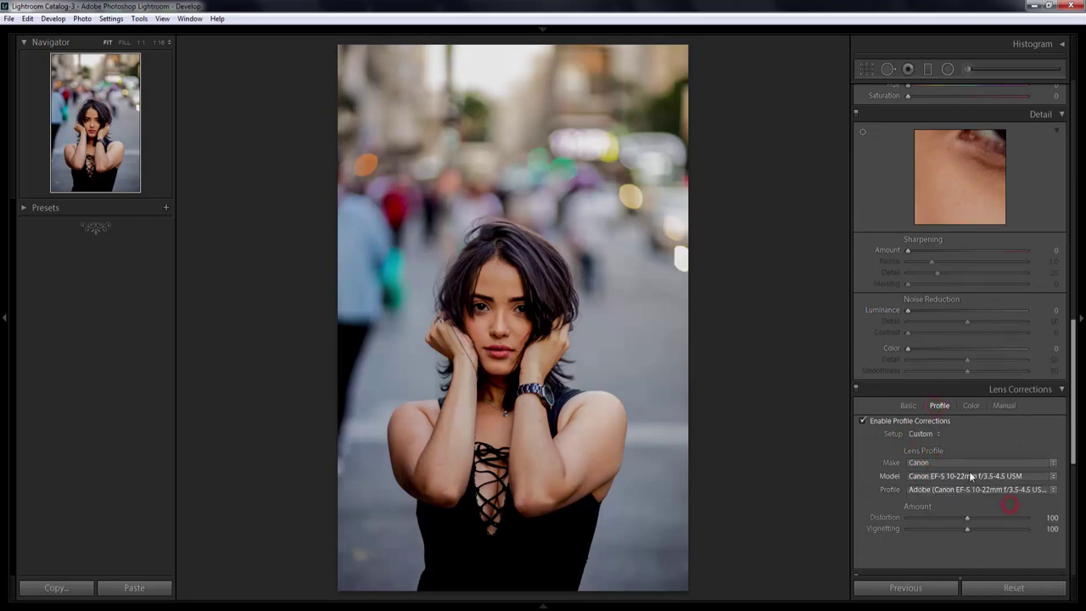
{"action": "left_click", "coordinate": [970, 476]}
{"action": "left_click", "coordinate": [965, 373]}
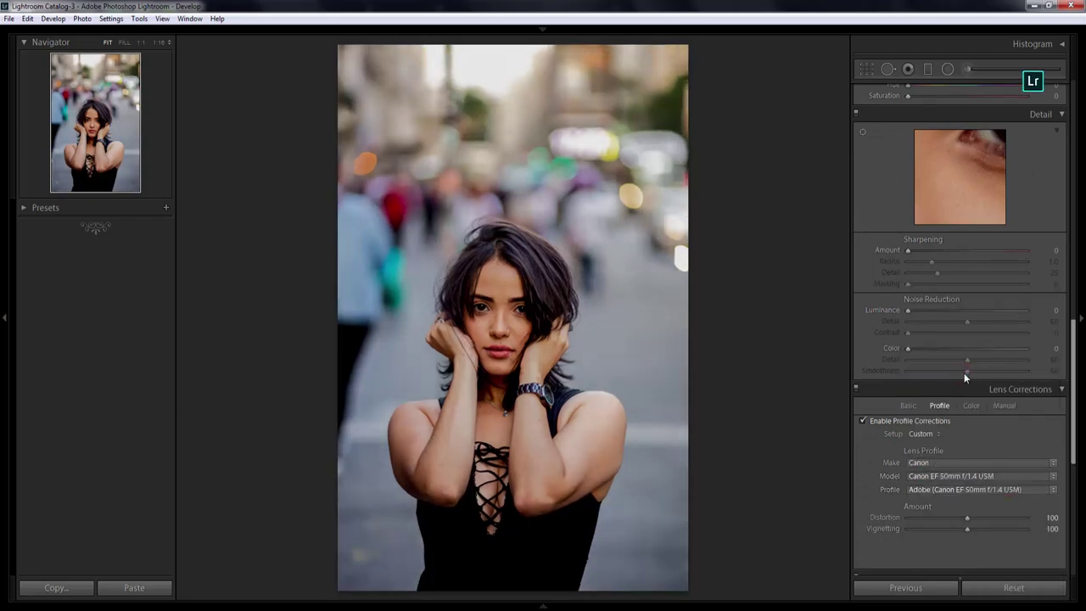
{"action": "left_click", "coordinate": [913, 408]}
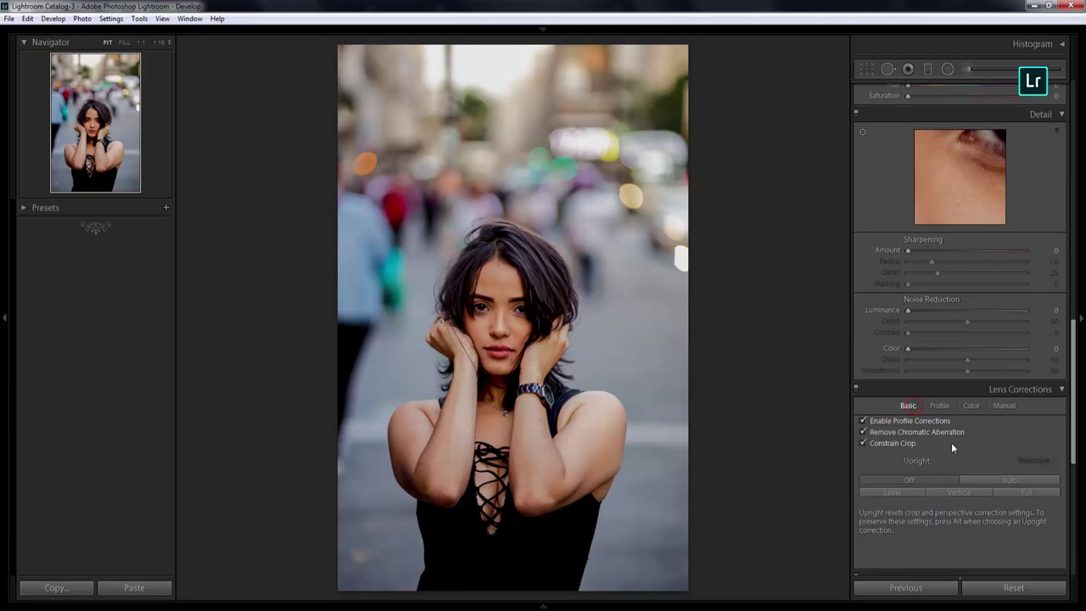
{"action": "scroll", "coordinate": [951, 442], "scroll_direction": "down", "scroll_amount": 3}
{"action": "scroll", "coordinate": [951, 442], "scroll_direction": "down", "scroll_amount": 5}
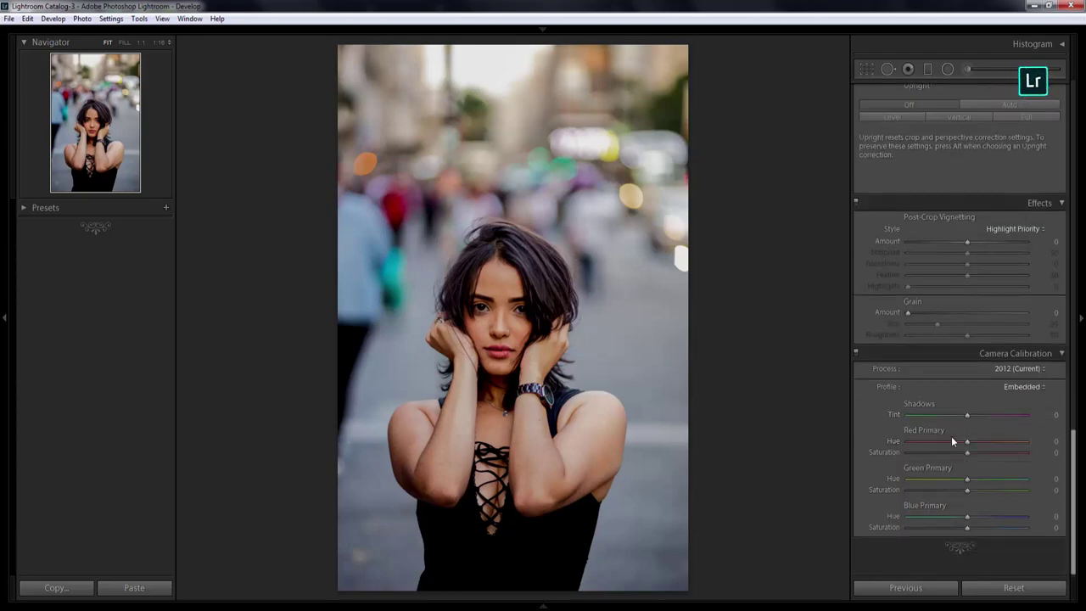
- Set Green Primary Hue +100 and Red, Green, Blue Primary Saturation to -12, -8, -3
{"action": "left_click_drag", "start_coordinate": [967, 480], "coordinate": [1065, 484]}
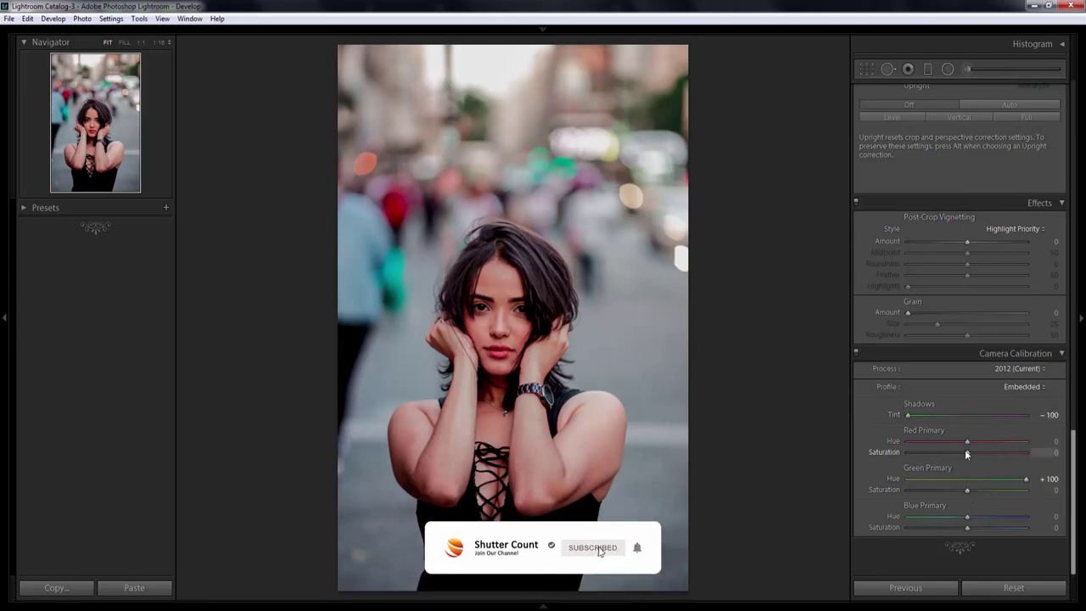
{"action": "left_click_drag", "start_coordinate": [967, 452], "coordinate": [960, 454]}
{"action": "left_click_drag", "start_coordinate": [969, 495], "coordinate": [963, 490]}
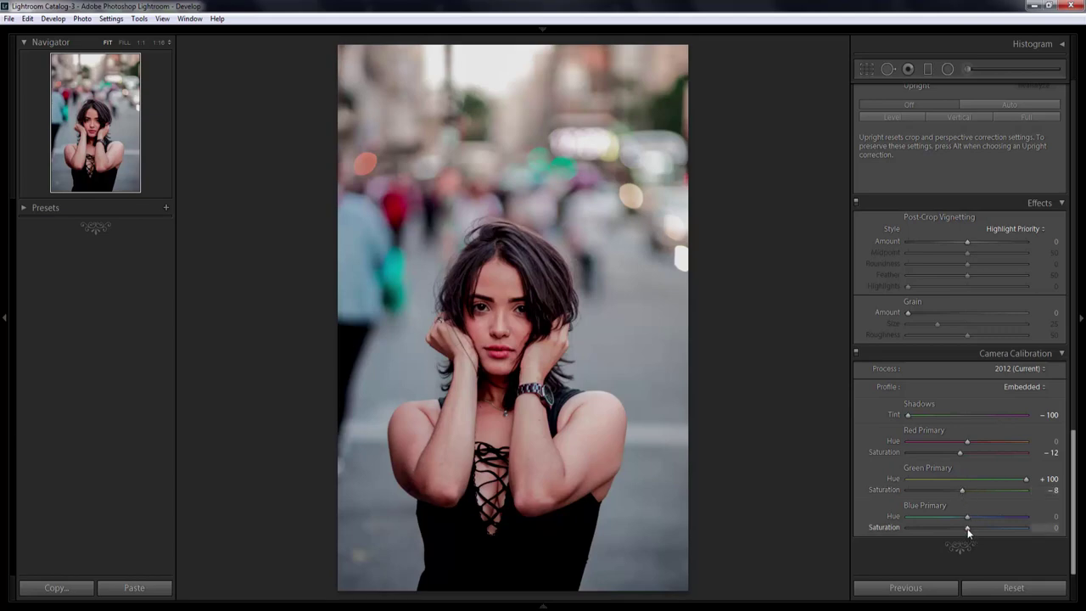
{"action": "left_click_drag", "start_coordinate": [967, 528], "coordinate": [966, 527]}
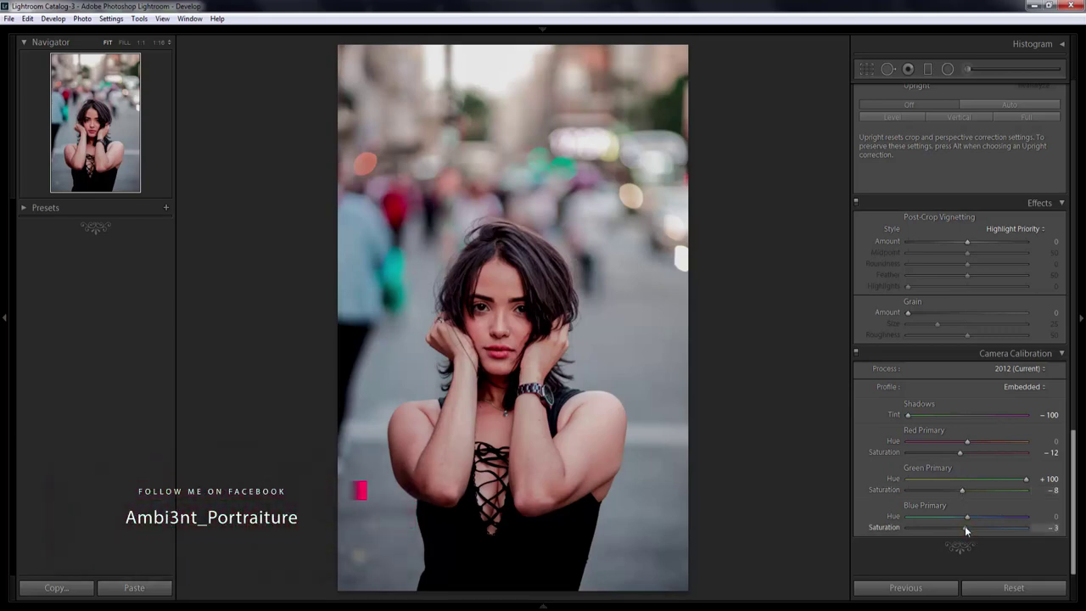
- Shift the Yellow through Blue HSL hues to -100
{"action": "scroll", "coordinate": [992, 422], "scroll_direction": "up", "scroll_amount": 3}
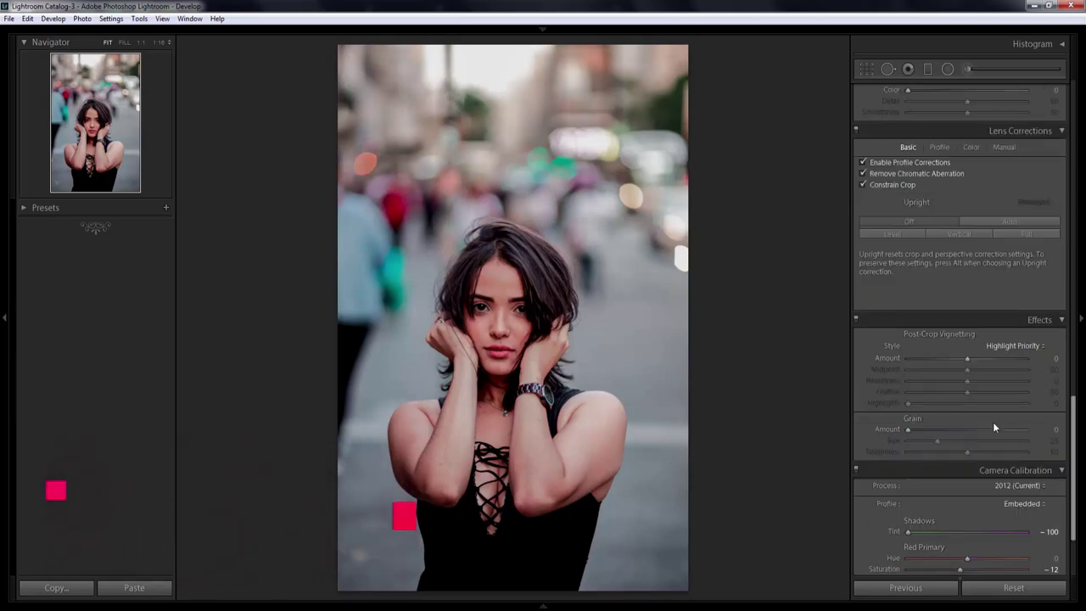
{"action": "scroll", "coordinate": [992, 422], "scroll_direction": "up", "scroll_amount": 3}
{"action": "scroll", "coordinate": [992, 422], "scroll_direction": "up", "scroll_amount": 3}
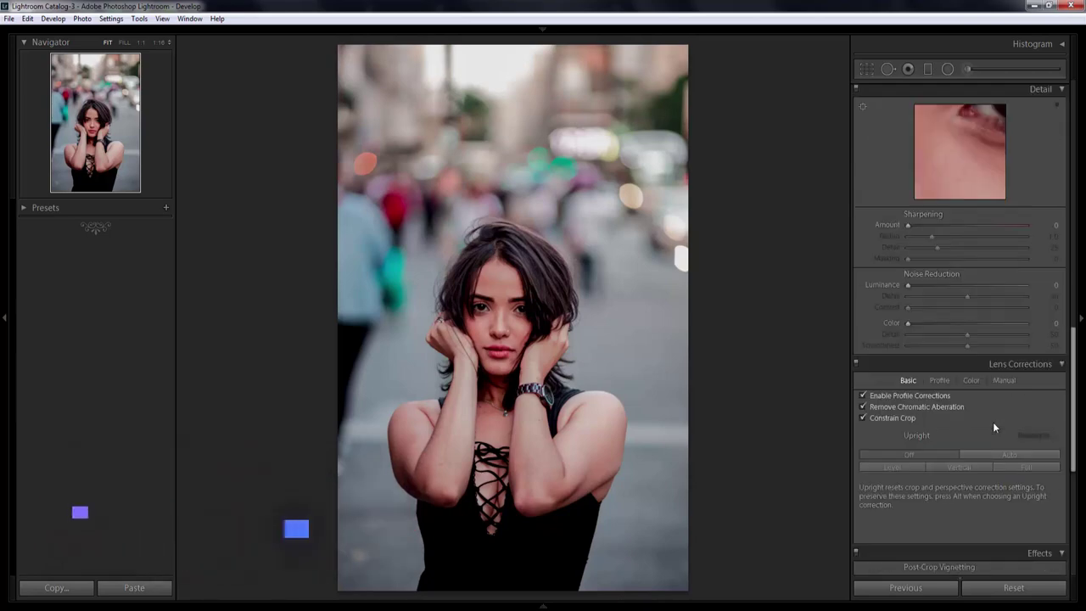
{"action": "scroll", "coordinate": [993, 422], "scroll_direction": "up", "scroll_amount": 3}
{"action": "scroll", "coordinate": [992, 422], "scroll_direction": "up", "scroll_amount": 2}
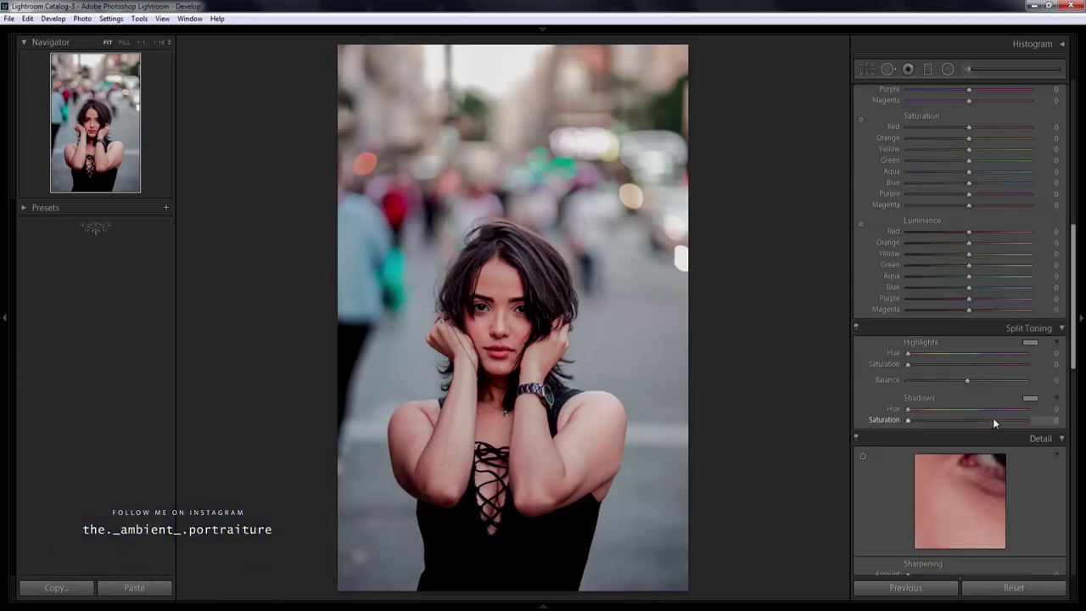
{"action": "scroll", "coordinate": [1016, 352], "scroll_direction": "up", "scroll_amount": 3}
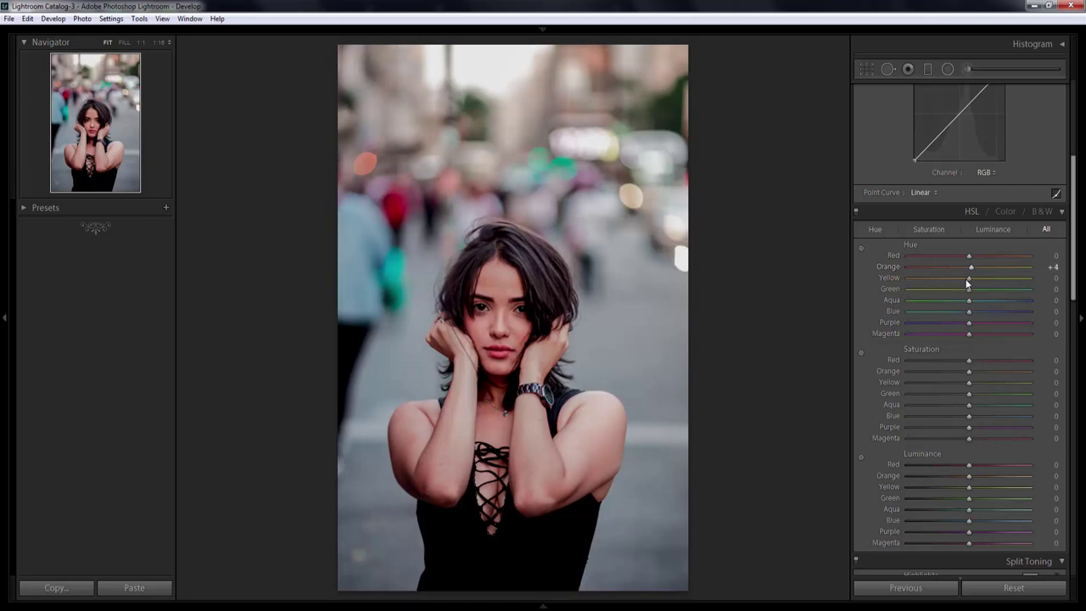
{"action": "mouse_move", "coordinate": [969, 278]}
{"action": "left_mouse_down"}
{"action": "mouse_move", "coordinate": [893, 278]}
{"action": "mouse_move", "coordinate": [923, 307]}
{"action": "mouse_move", "coordinate": [891, 313]}
{"action": "left_mouse_up"}
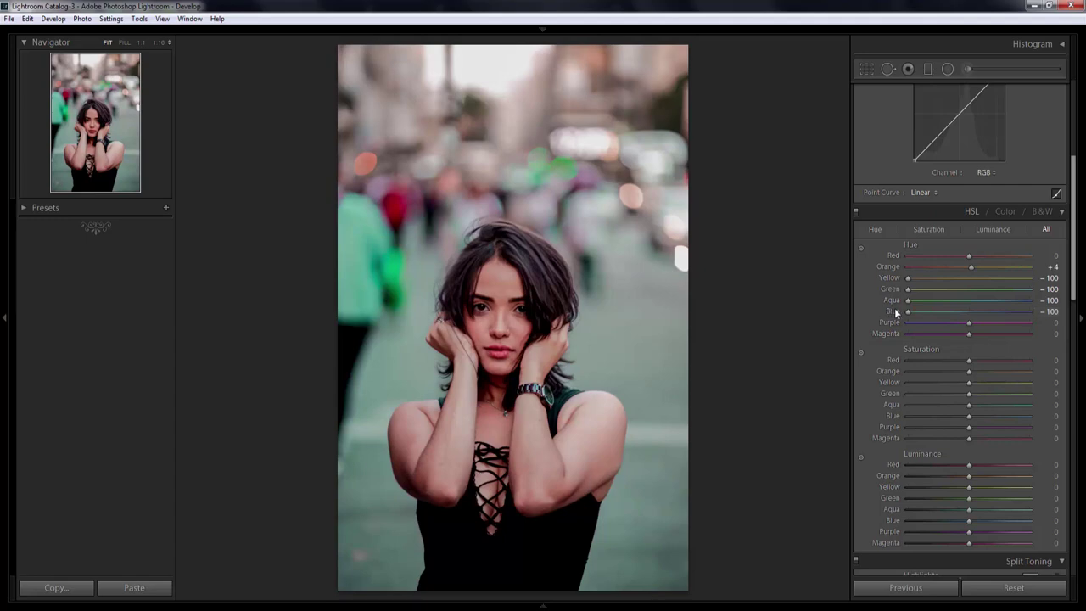
- Set HSL saturation Red -17, Orange +8, Yellow +28, Green +15, Aqua to Magenta -100
{"action": "left_click_drag", "start_coordinate": [933, 360], "coordinate": [962, 365]}
{"action": "left_click_drag", "start_coordinate": [971, 370], "coordinate": [974, 370]}
{"action": "left_click_drag", "start_coordinate": [985, 385], "coordinate": [986, 384]}
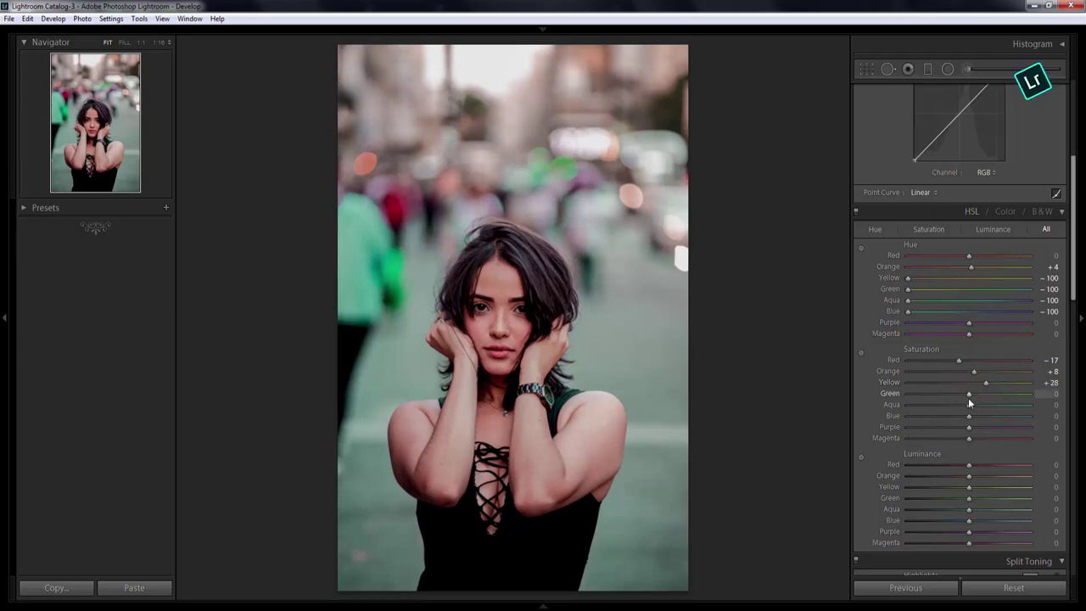
{"action": "left_click_drag", "start_coordinate": [969, 394], "coordinate": [979, 395]}
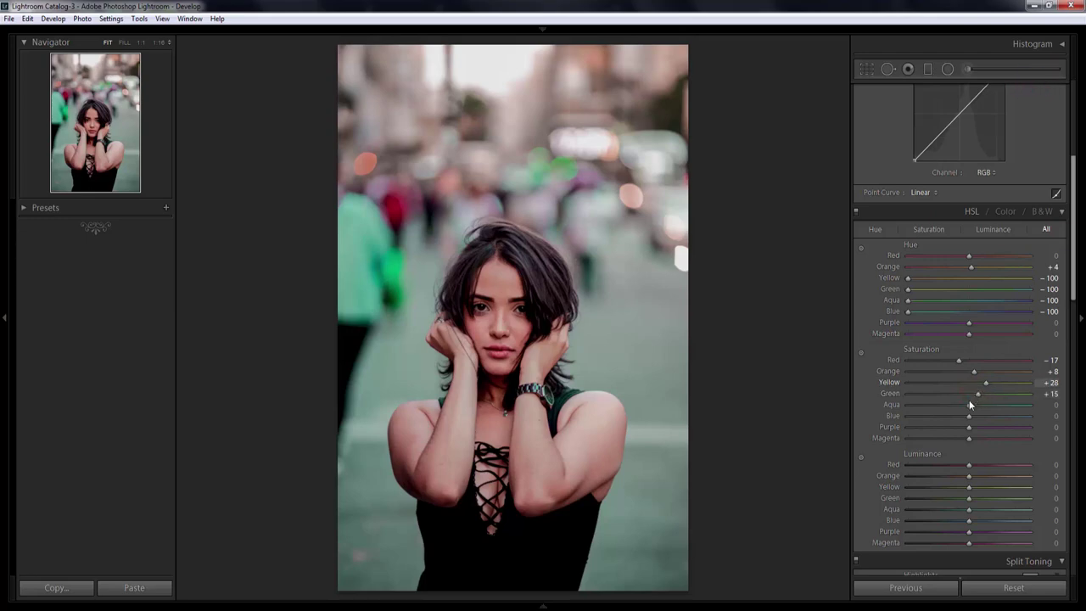
{"action": "left_click_drag", "start_coordinate": [969, 404], "coordinate": [871, 403]}
{"action": "mouse_move", "coordinate": [923, 437]}
{"action": "left_mouse_down"}
{"action": "mouse_move", "coordinate": [862, 437]}
{"action": "mouse_move", "coordinate": [909, 427]}
{"action": "mouse_move", "coordinate": [904, 416]}
{"action": "left_mouse_up"}
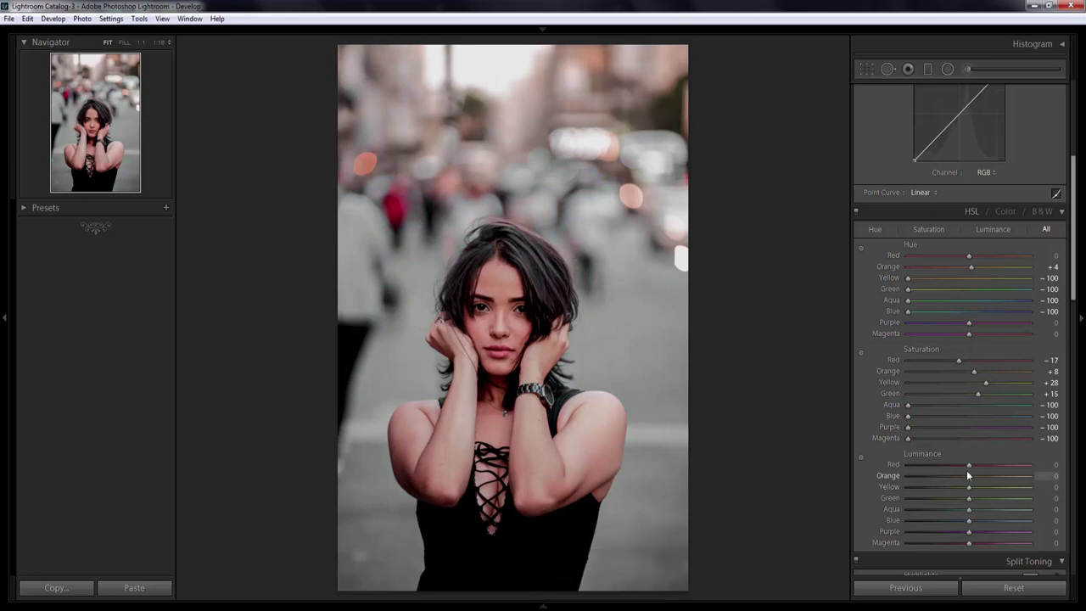
- Set HSL luminance Red +8, Yellow +14, Green -28, Aqua -4, Blue -22, Purple and Magenta +100
{"action": "left_click_drag", "start_coordinate": [968, 465], "coordinate": [960, 476]}
{"action": "left_click_drag", "start_coordinate": [971, 490], "coordinate": [979, 488]}
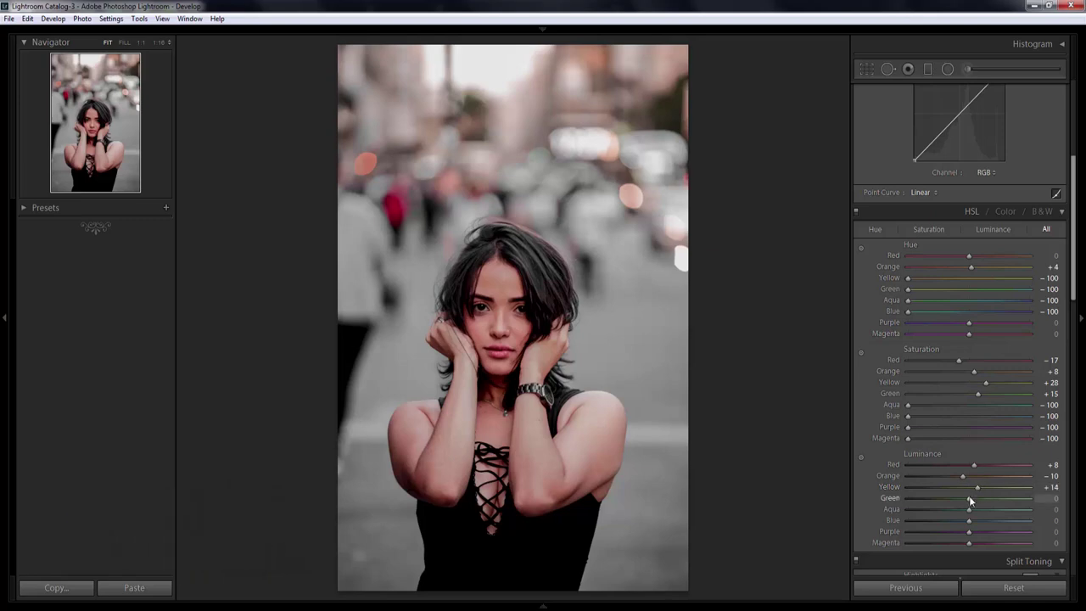
{"action": "left_click_drag", "start_coordinate": [967, 501], "coordinate": [952, 499]}
{"action": "left_click_drag", "start_coordinate": [968, 513], "coordinate": [965, 513]}
{"action": "left_click_drag", "start_coordinate": [968, 525], "coordinate": [957, 524]}
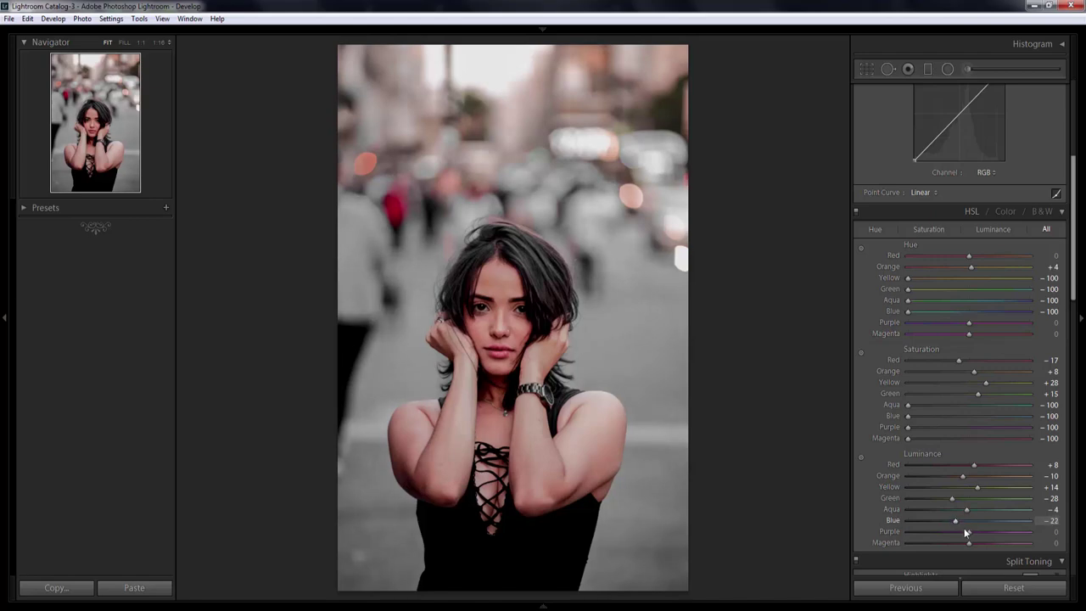
{"action": "left_click_drag", "start_coordinate": [968, 531], "coordinate": [1039, 534]}
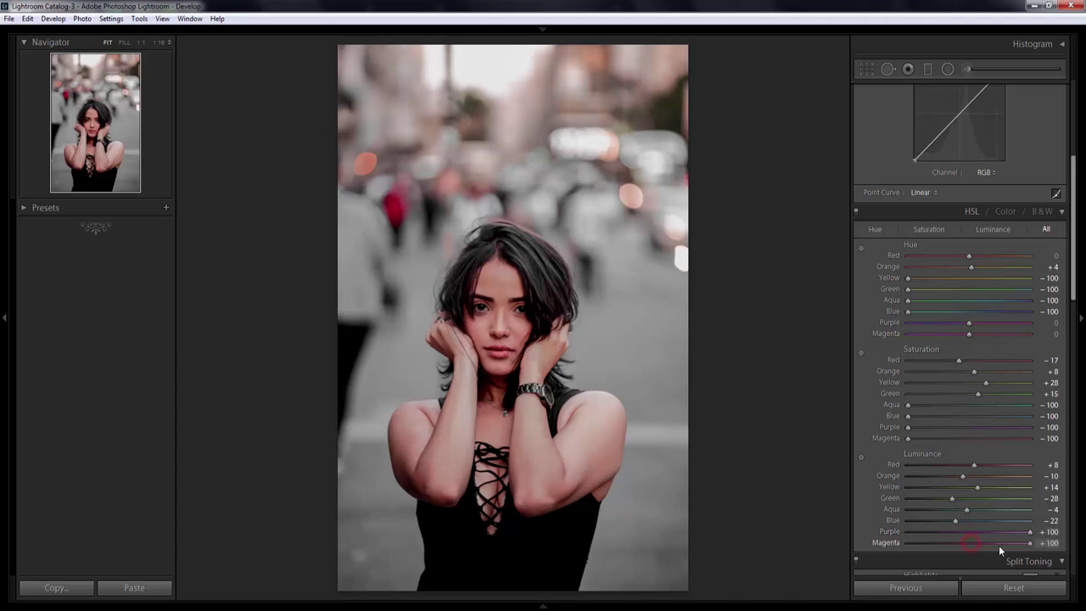
{"action": "left_click_drag", "start_coordinate": [969, 543], "coordinate": [1050, 545]}
- Set split-toning Highlights to Hue 43 / Saturation 16 and Shadows to Hue 43 / Saturation 4
{"action": "scroll", "coordinate": [1056, 508], "scroll_direction": "down", "scroll_amount": 3}
{"action": "scroll", "coordinate": [1056, 507], "scroll_direction": "down", "scroll_amount": 2}
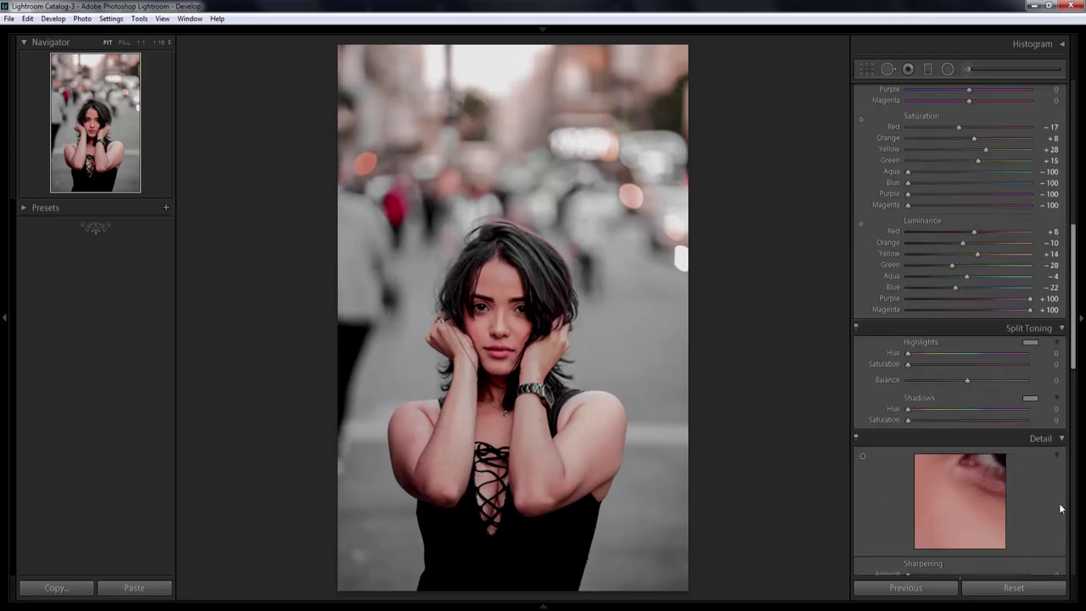
{"action": "left_click_drag", "start_coordinate": [910, 354], "coordinate": [926, 357]}
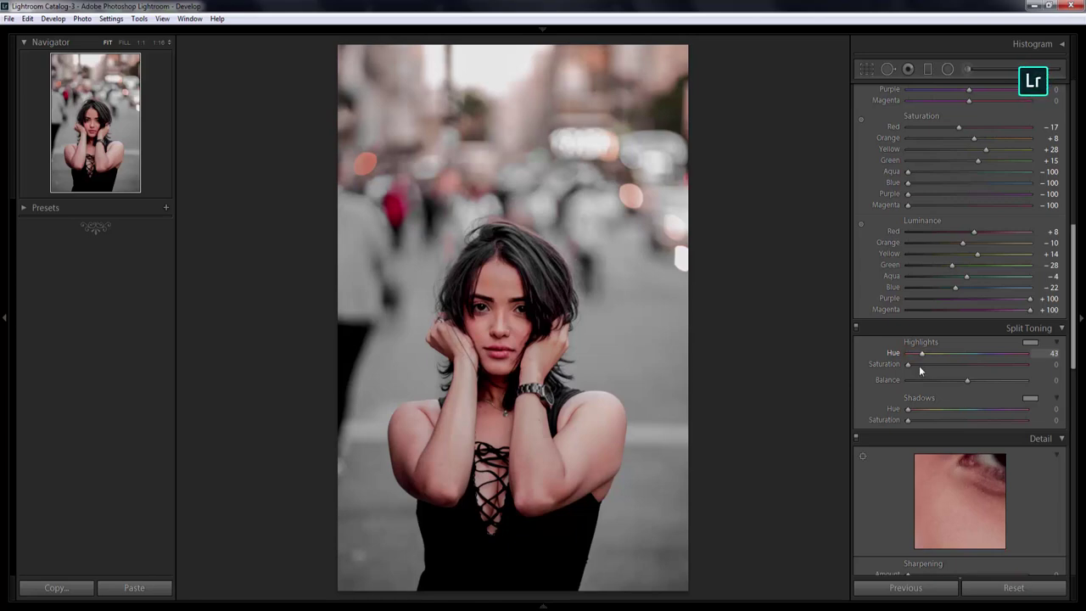
{"action": "left_click_drag", "start_coordinate": [908, 364], "coordinate": [926, 365]}
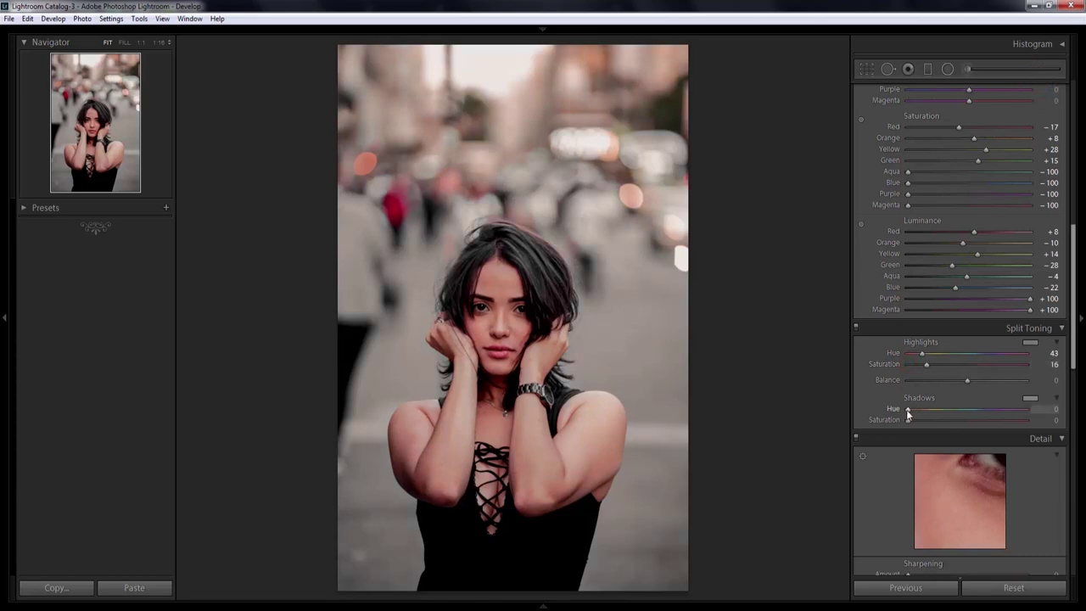
{"action": "left_click_drag", "start_coordinate": [907, 413], "coordinate": [920, 412]}
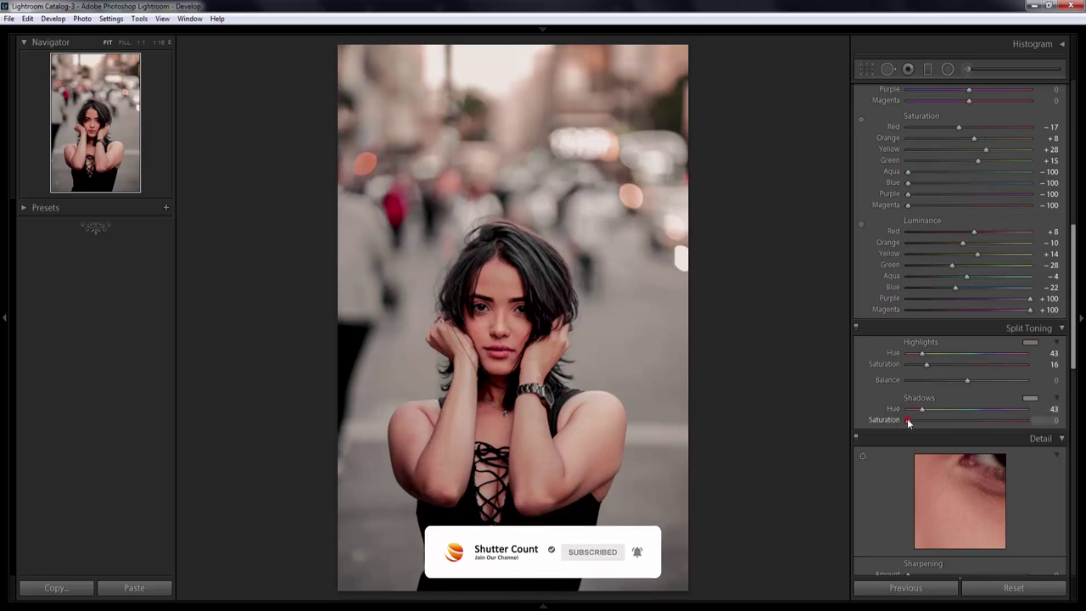
{"action": "left_click_drag", "start_coordinate": [907, 419], "coordinate": [911, 421]}
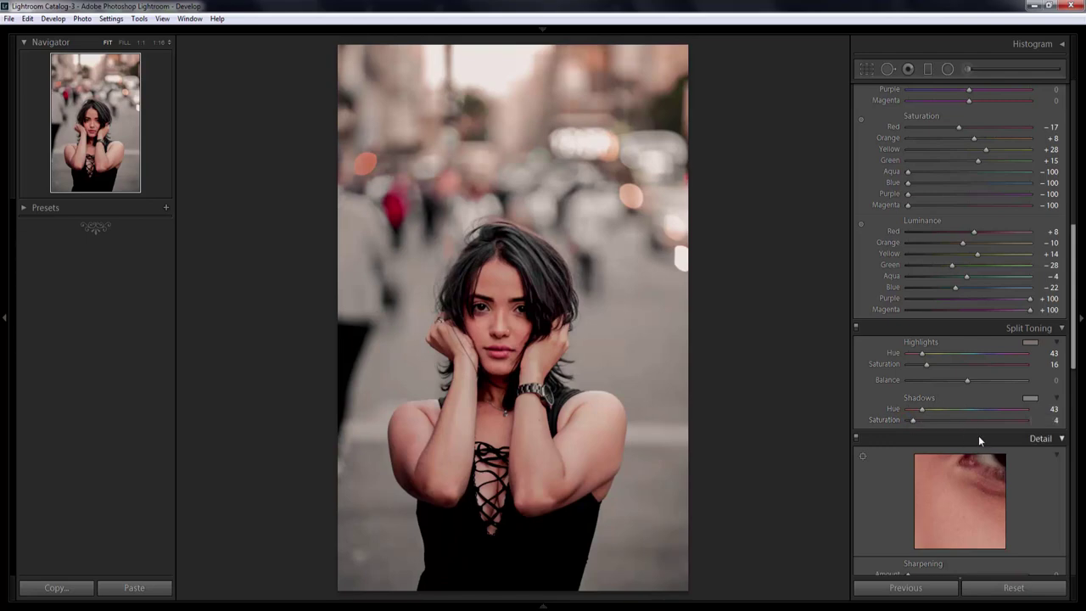
- Add three points to the RGB point curve and shape them into a gentle S
{"action": "scroll", "coordinate": [978, 436], "scroll_direction": "up", "scroll_amount": 5}
{"action": "scroll", "coordinate": [979, 435], "scroll_direction": "up", "scroll_amount": 3}
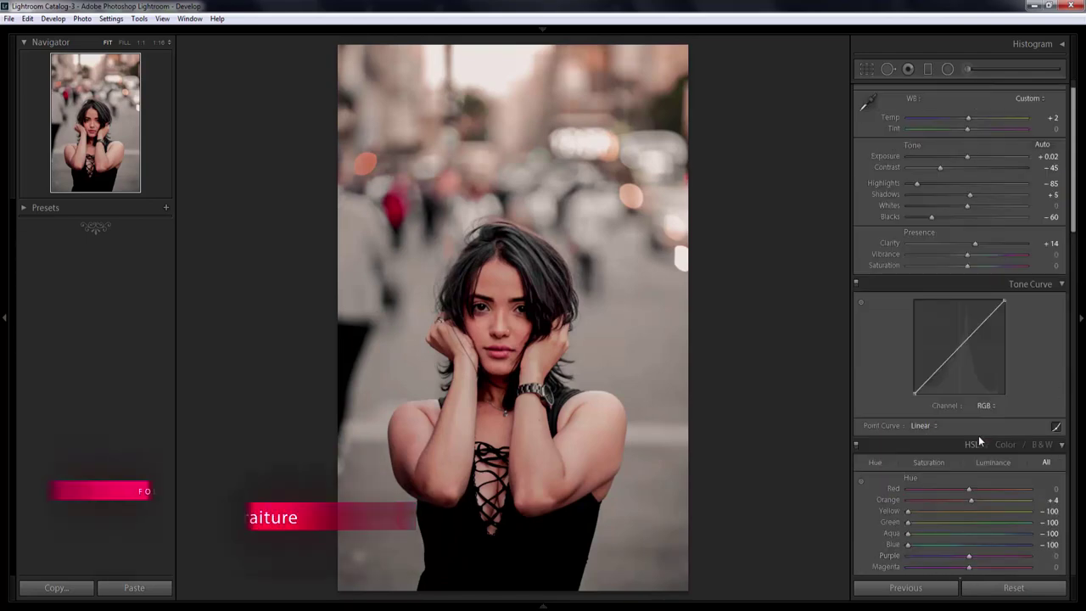
{"action": "left_click", "coordinate": [937, 371]}
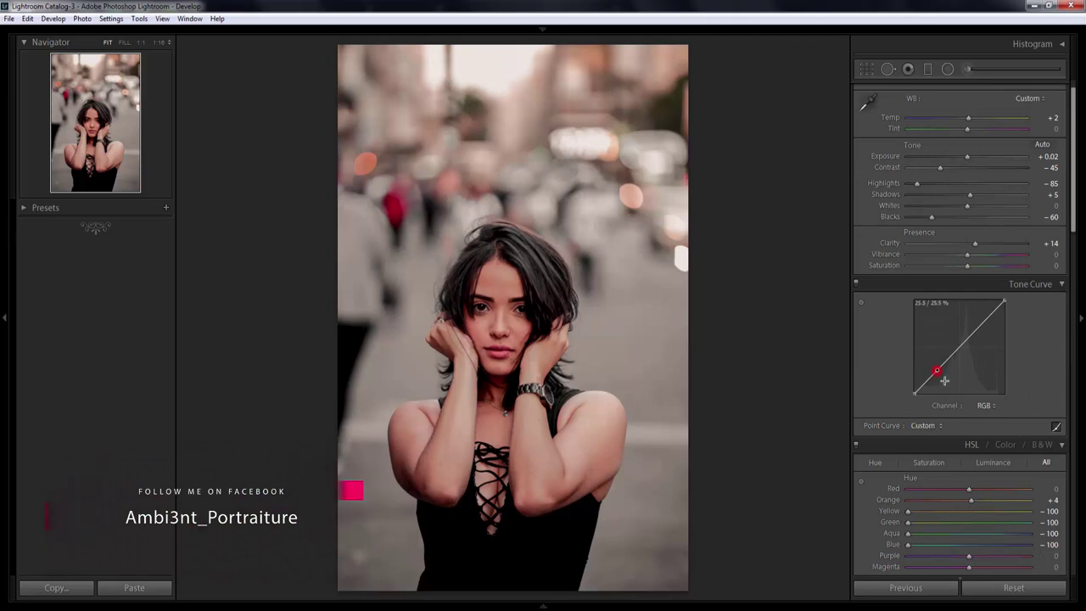
{"action": "left_click", "coordinate": [960, 346]}
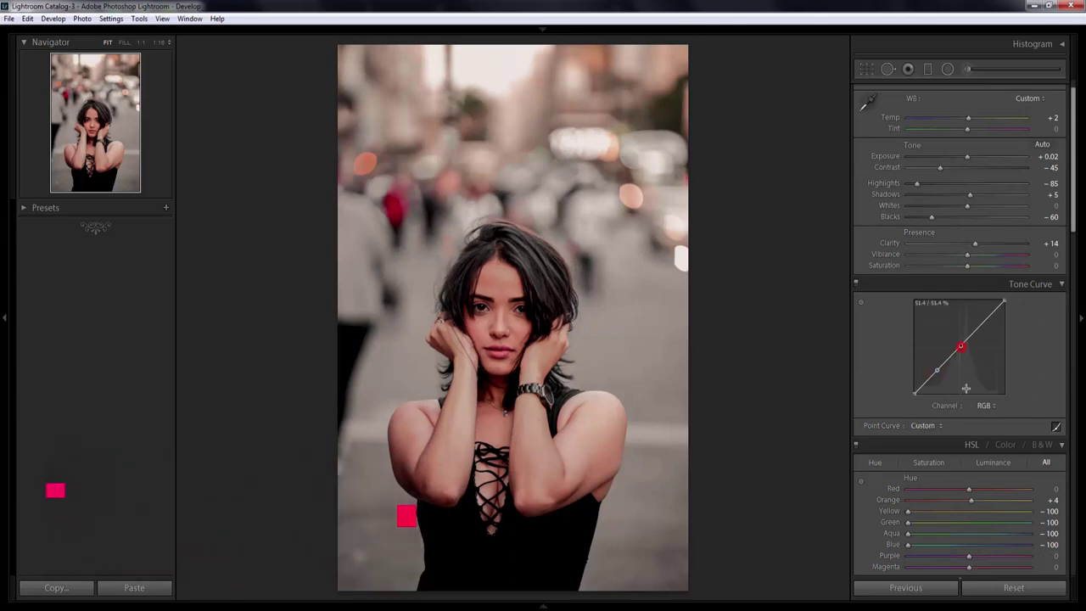
{"action": "left_click", "coordinate": [983, 322]}
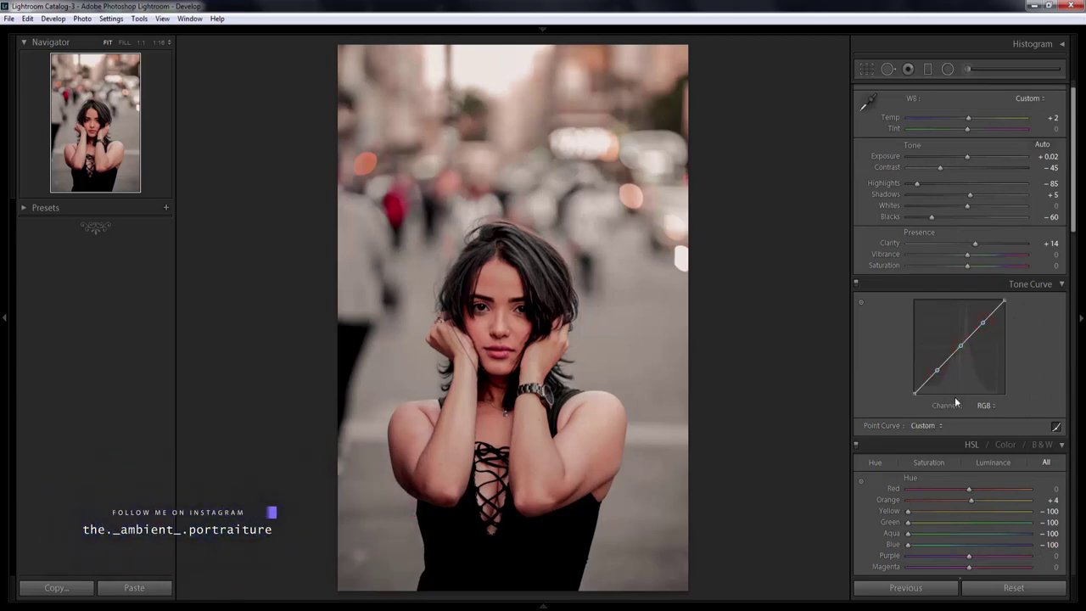
{"action": "left_click_drag", "start_coordinate": [936, 371], "coordinate": [940, 374]}
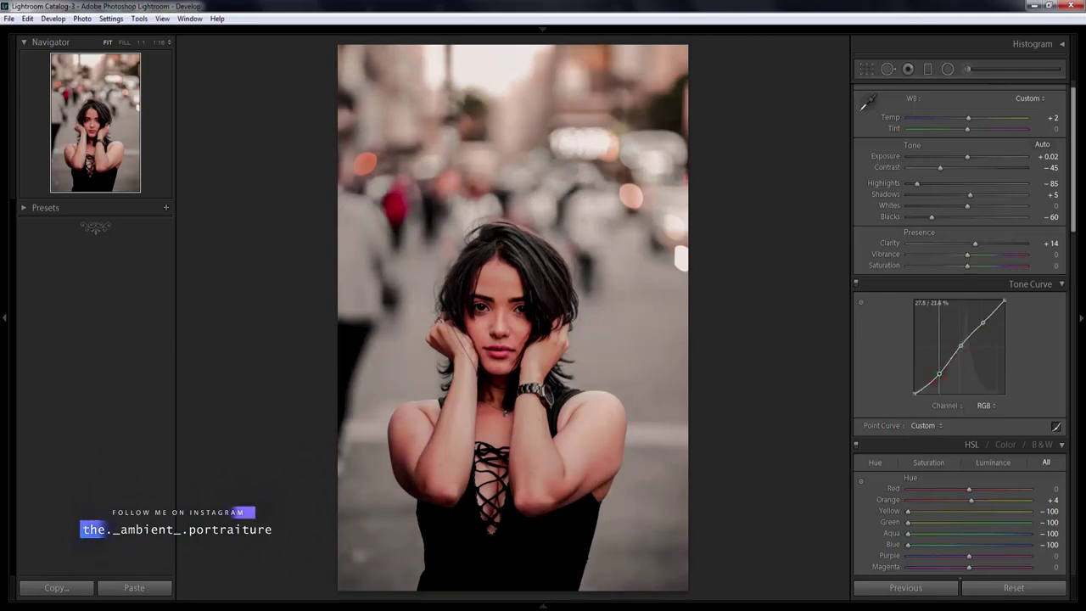
{"action": "left_click_drag", "start_coordinate": [940, 373], "coordinate": [961, 349]}
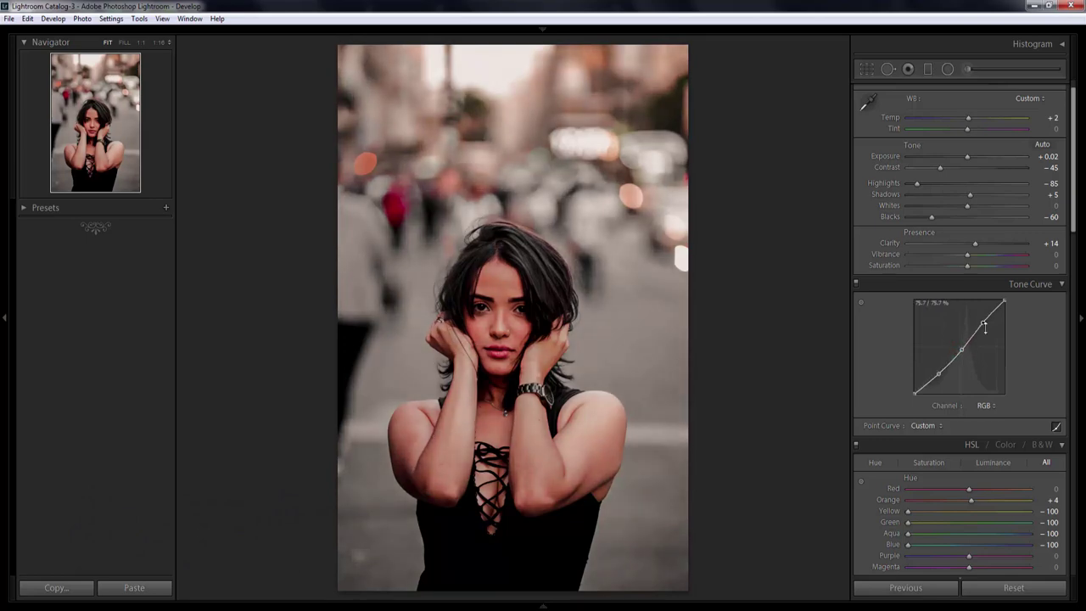
{"action": "left_click_drag", "start_coordinate": [983, 322], "coordinate": [983, 319]}
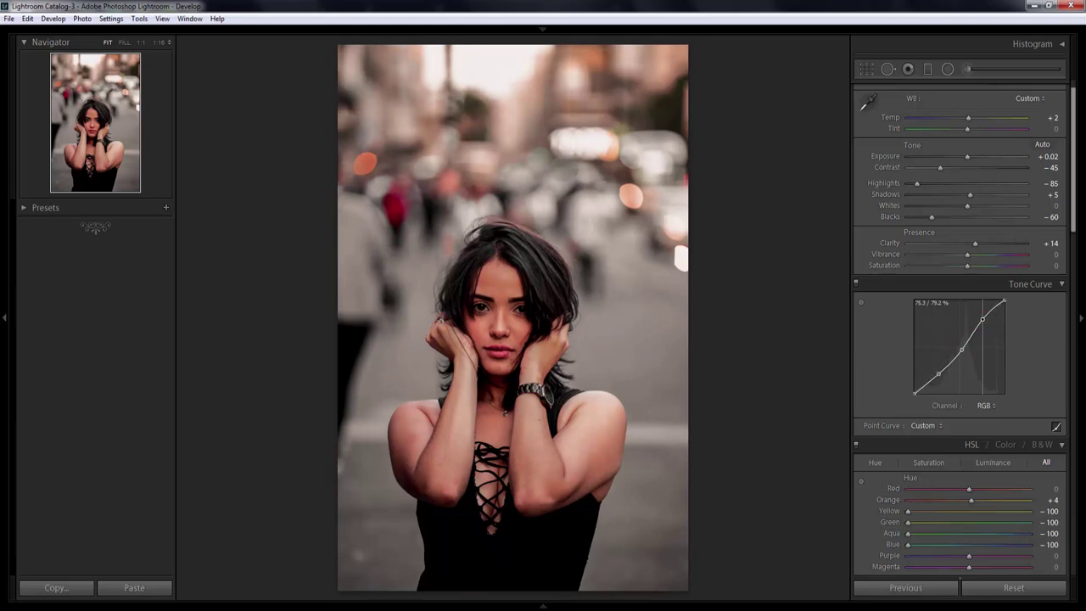
- Raise the black endpoint for faded blacks and fine-tune the shadow and midtone points
{"action": "left_click_drag", "start_coordinate": [914, 392], "coordinate": [914, 388]}
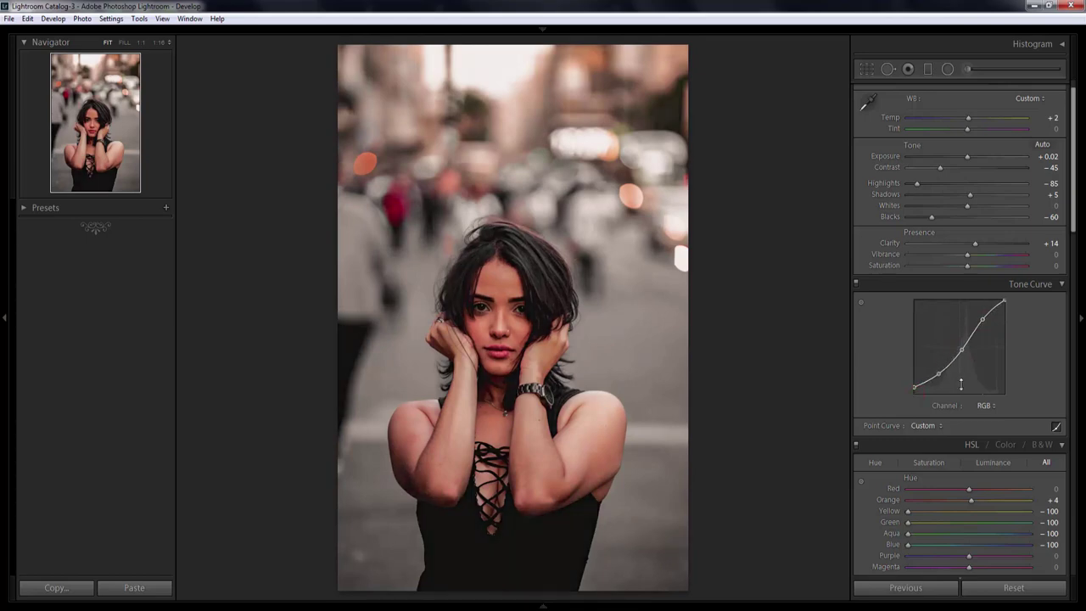
{"action": "left_click_drag", "start_coordinate": [941, 375], "coordinate": [939, 372]}
{"action": "left_click_drag", "start_coordinate": [939, 372], "coordinate": [940, 372]}
{"action": "left_click", "coordinate": [964, 349]}
{"action": "left_click_drag", "start_coordinate": [963, 350], "coordinate": [962, 348]}
- Set parametric curve regions to Highlights +23, Lights +5, Darks -7, Shadows +9
{"action": "left_click", "coordinate": [1056, 426]}
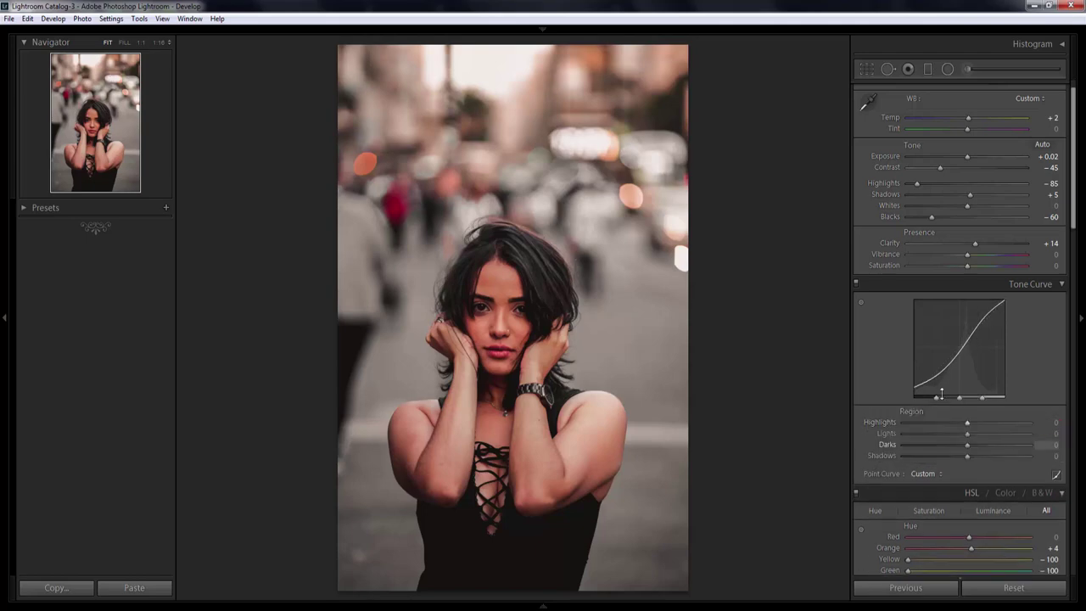
{"action": "mouse_move", "coordinate": [967, 421]}
{"action": "left_click_drag", "start_coordinate": [969, 425], "coordinate": [981, 425]}
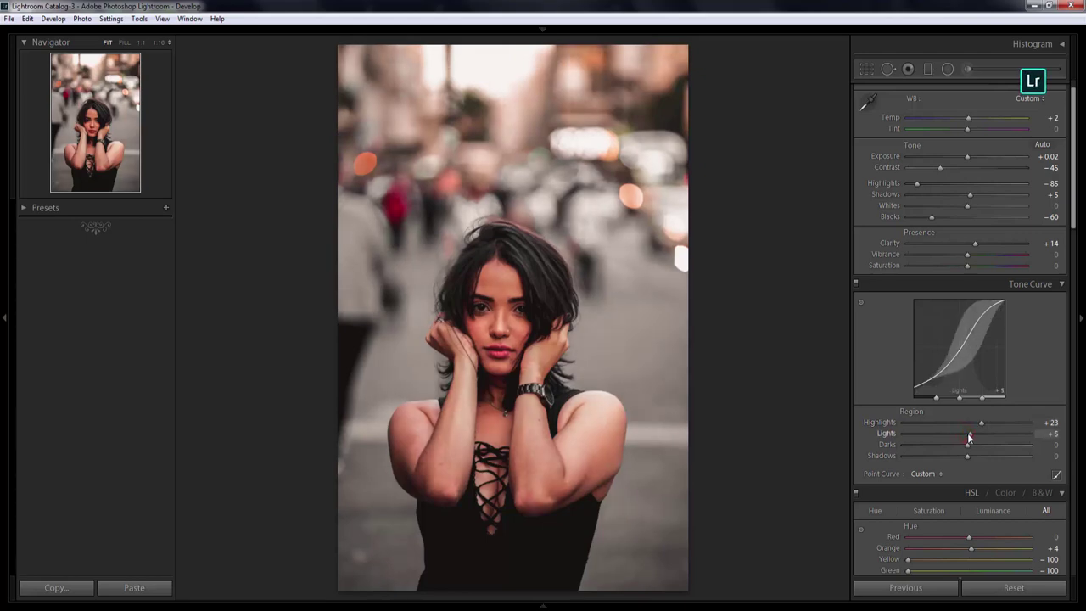
{"action": "mouse_move", "coordinate": [968, 436]}
{"action": "left_mouse_down"}
{"action": "mouse_move", "coordinate": [961, 446]}
{"action": "mouse_move", "coordinate": [974, 455]}
{"action": "left_mouse_up"}
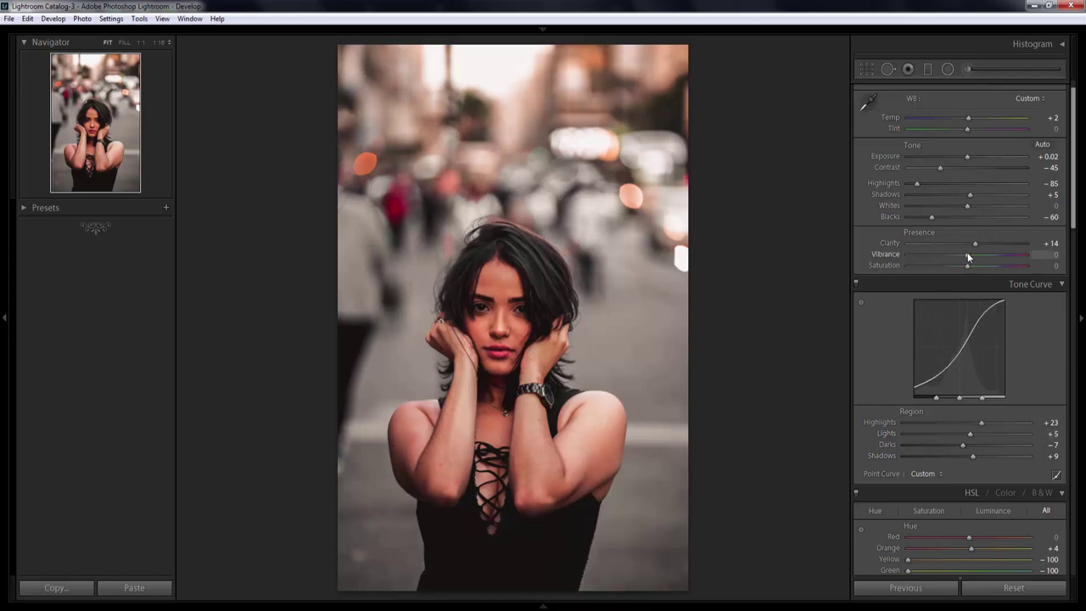
- Set Vibrance +14 and Saturation -13, then compare before and after with backslash
{"action": "left_click_drag", "start_coordinate": [967, 254], "coordinate": [977, 257]}
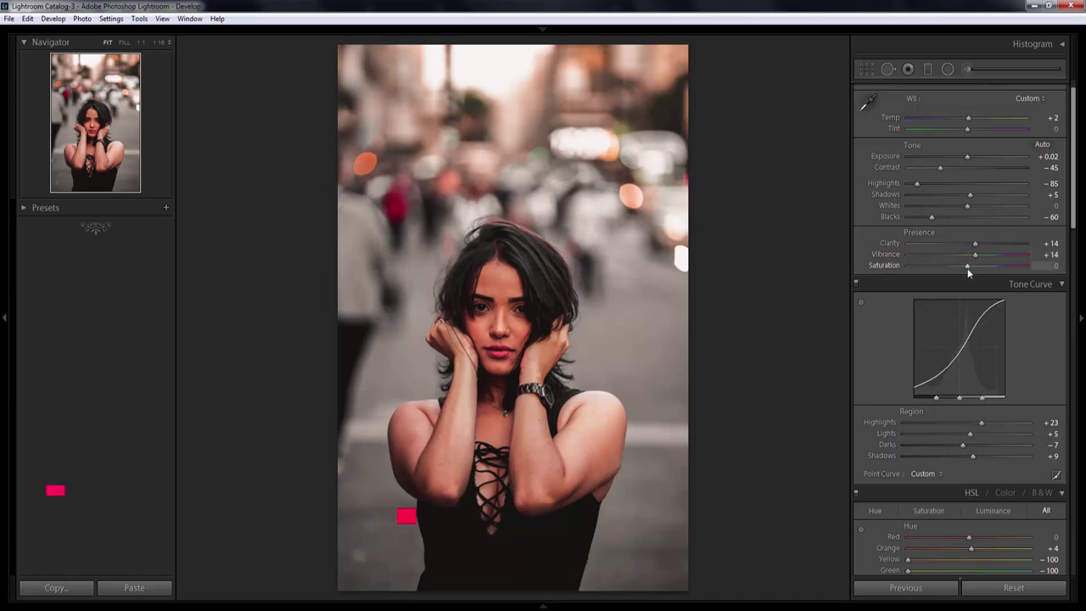
{"action": "left_click", "coordinate": [968, 267]}
{"action": "left_click_drag", "start_coordinate": [968, 268], "coordinate": [960, 268]}
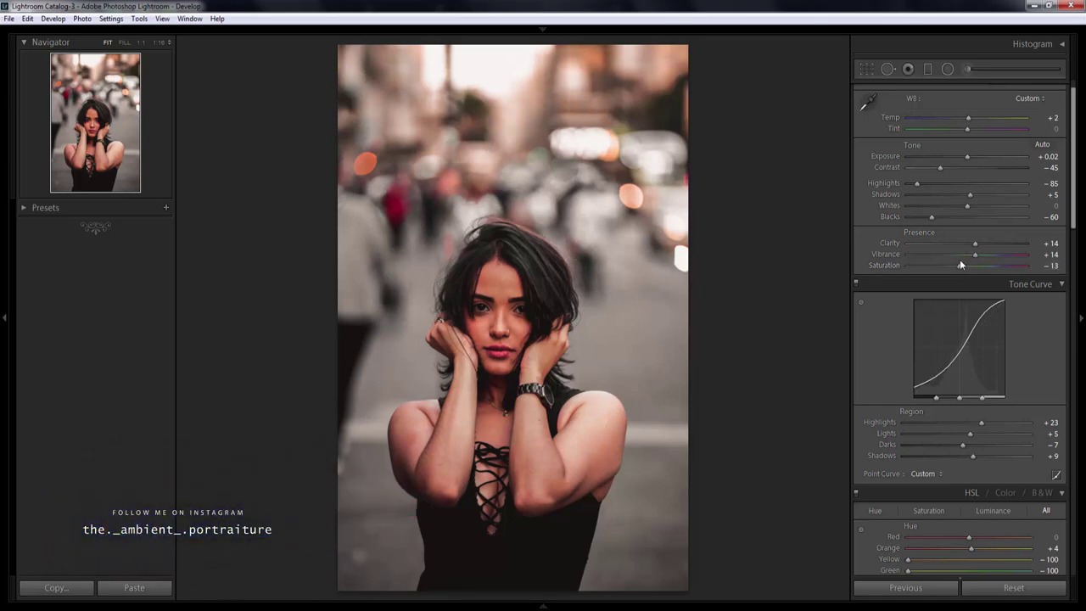
{"action": "key", "text": "backslash"}
{"action": "key", "text": "backslash"}
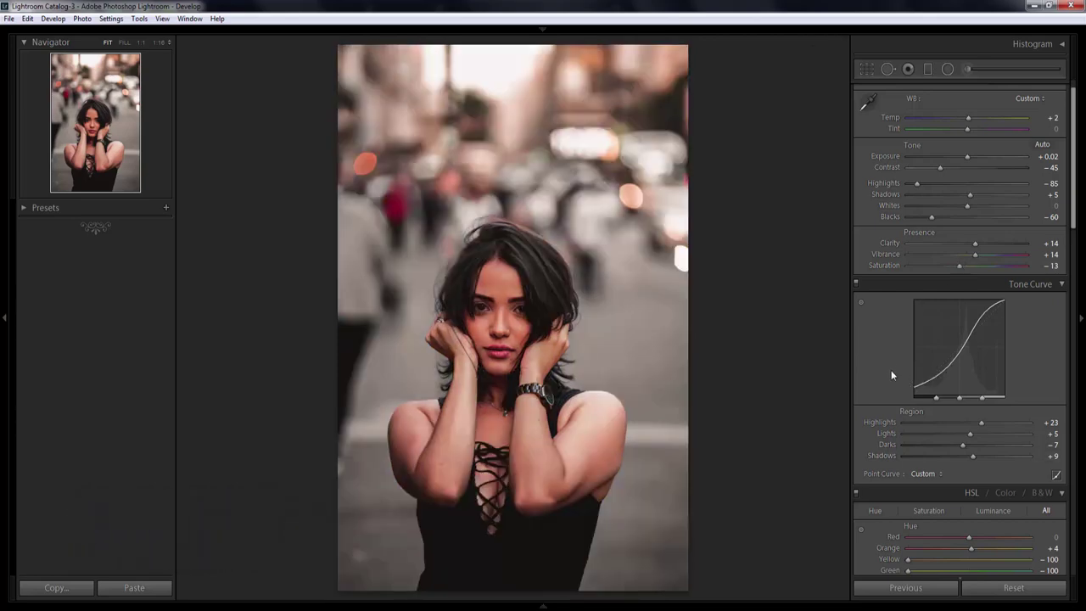
- Set Red luminance +39, Tone Curve Shadows region +18 and Basic Shadows +13
{"action": "scroll", "coordinate": [891, 370], "scroll_direction": "down", "scroll_amount": 2}
{"action": "scroll", "coordinate": [891, 363], "scroll_direction": "down", "scroll_amount": 6}
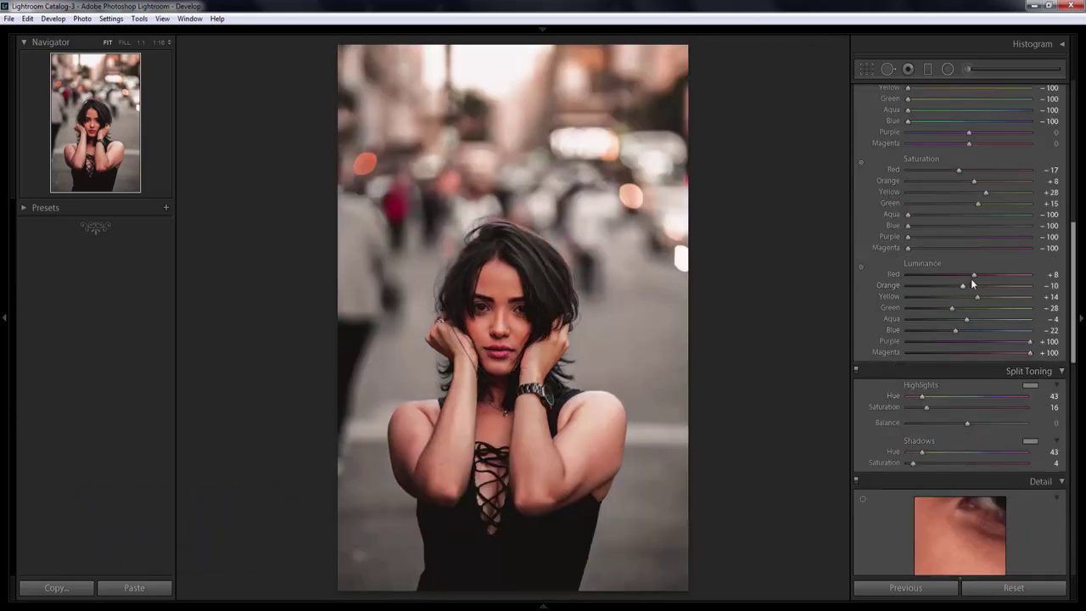
{"action": "mouse_move", "coordinate": [974, 274]}
{"action": "left_mouse_down"}
{"action": "mouse_move", "coordinate": [991, 277]}
{"action": "mouse_move", "coordinate": [965, 285]}
{"action": "left_mouse_up"}
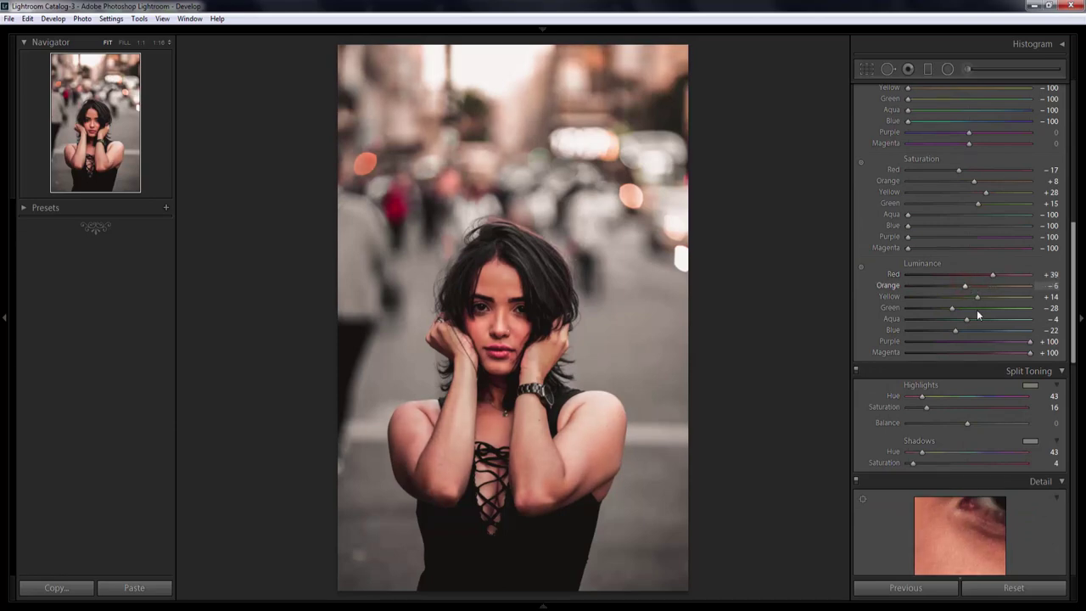
{"action": "scroll", "coordinate": [972, 341], "scroll_direction": "up", "scroll_amount": 5}
{"action": "left_click_drag", "start_coordinate": [972, 339], "coordinate": [975, 336]}
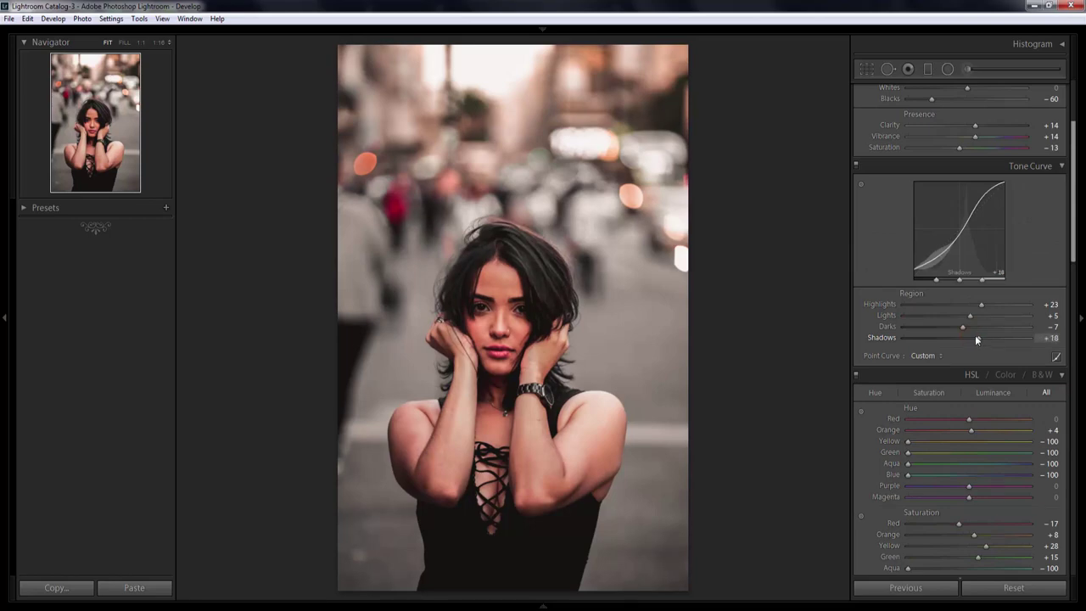
{"action": "scroll", "coordinate": [967, 212], "scroll_direction": "up", "scroll_amount": 3}
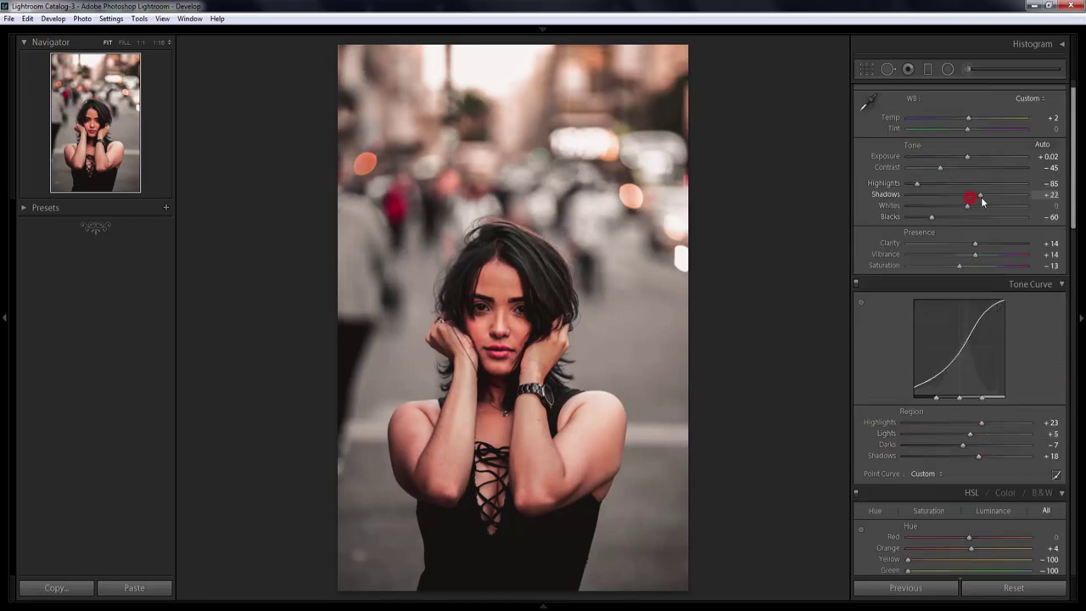
{"action": "left_click_drag", "start_coordinate": [972, 195], "coordinate": [979, 200]}
- Add a second graduated filter darkening the top background, then close the tool and fit the view
{"action": "left_click", "coordinate": [929, 70]}
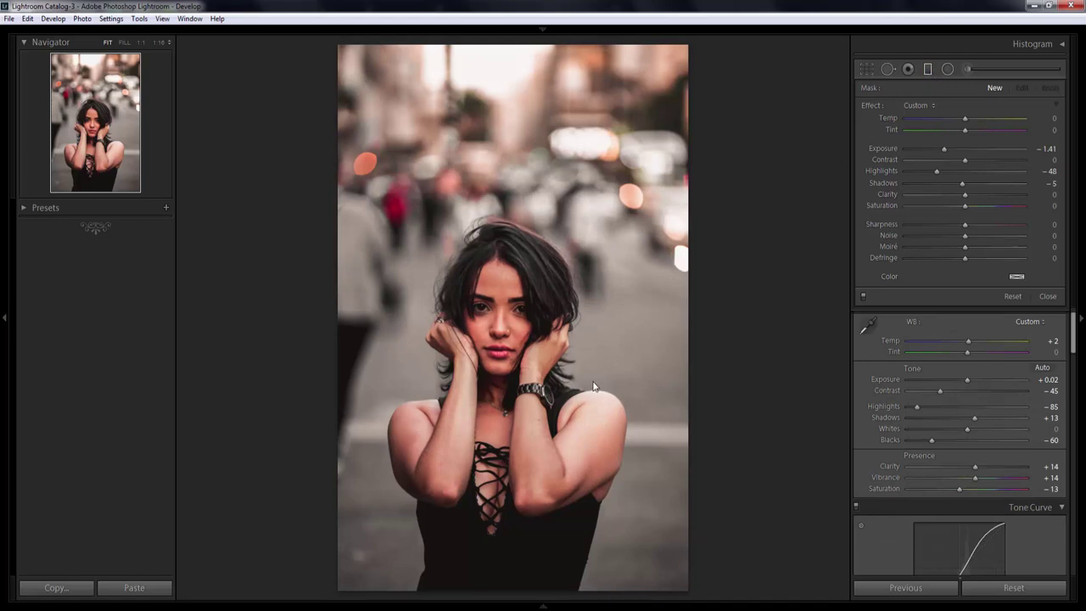
{"action": "left_click", "coordinate": [164, 43]}
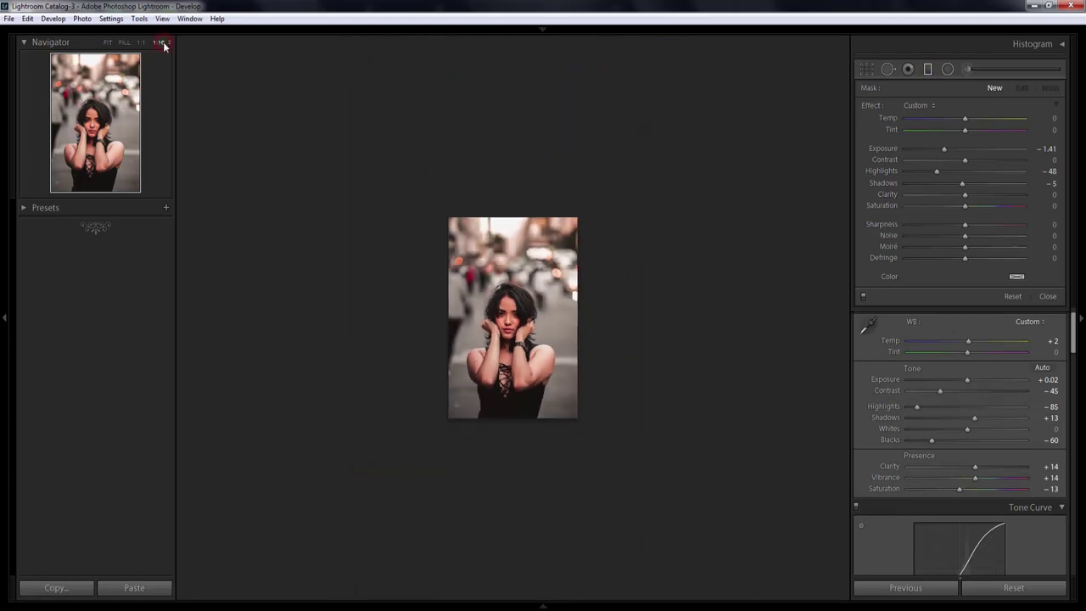
{"action": "left_click_drag", "start_coordinate": [513, 480], "coordinate": [518, 342]}
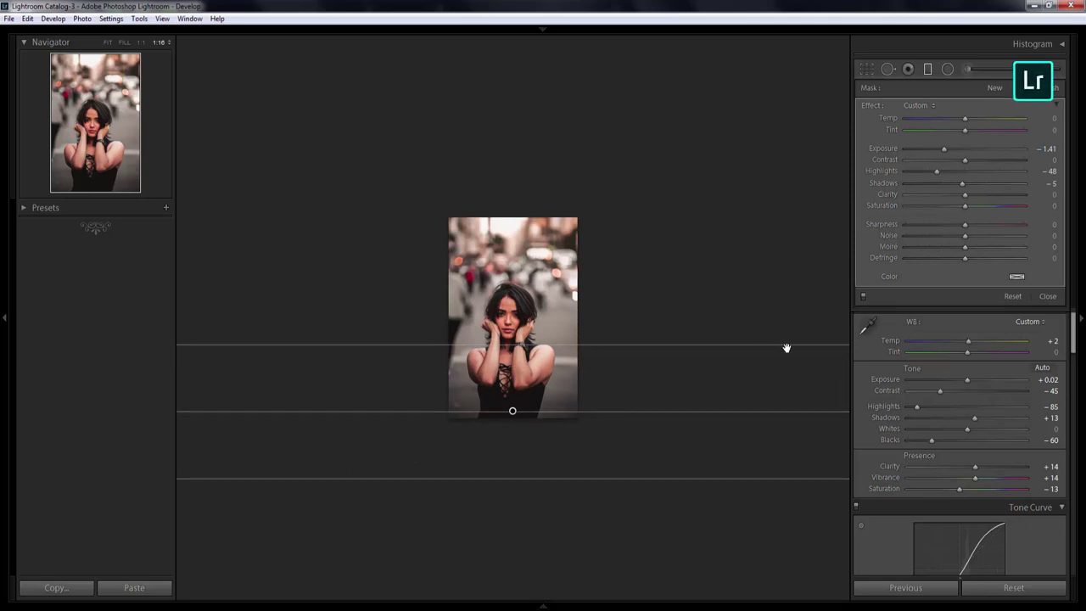
{"action": "key", "text": "Return"}
{"action": "left_click_drag", "start_coordinate": [556, 128], "coordinate": [545, 263]}
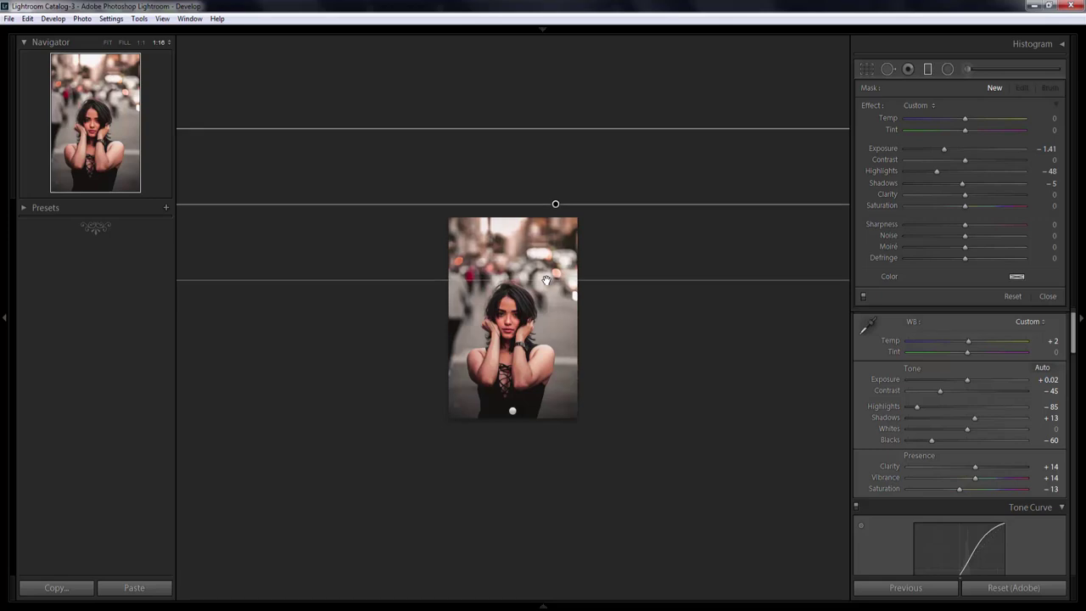
{"action": "key", "text": "Return"}
{"action": "key", "text": "m"}
{"action": "left_click", "coordinate": [108, 42]}
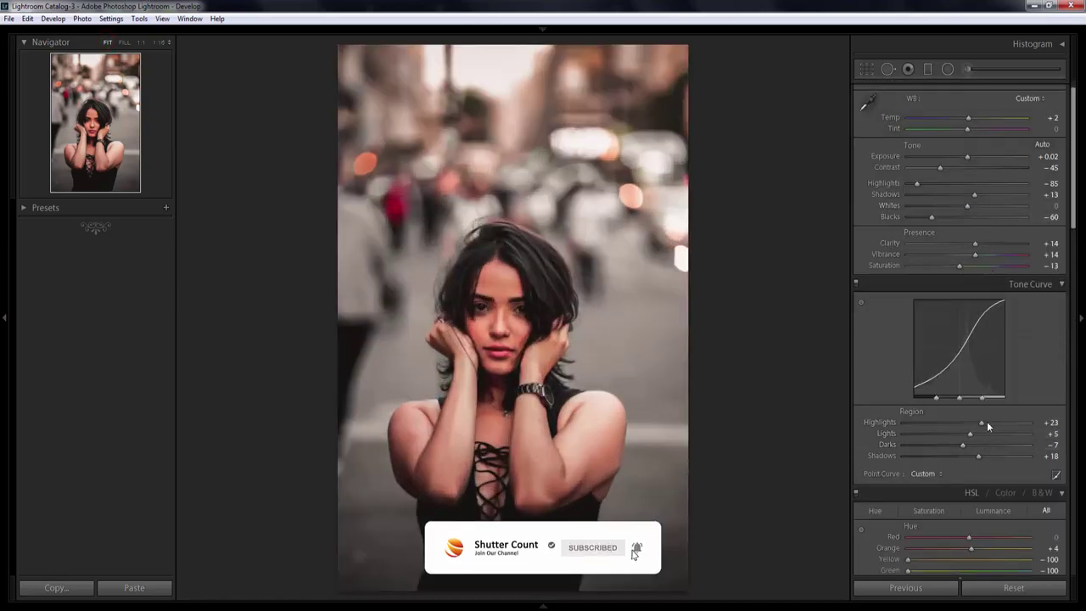
- Raise the tone curve's Highlights region and lift the point curve's black point slightly
{"action": "mouse_move", "coordinate": [971, 434]}
{"action": "left_mouse_down"}
{"action": "mouse_move", "coordinate": [1000, 422]}
{"action": "mouse_move", "coordinate": [966, 448]}
{"action": "left_mouse_up"}
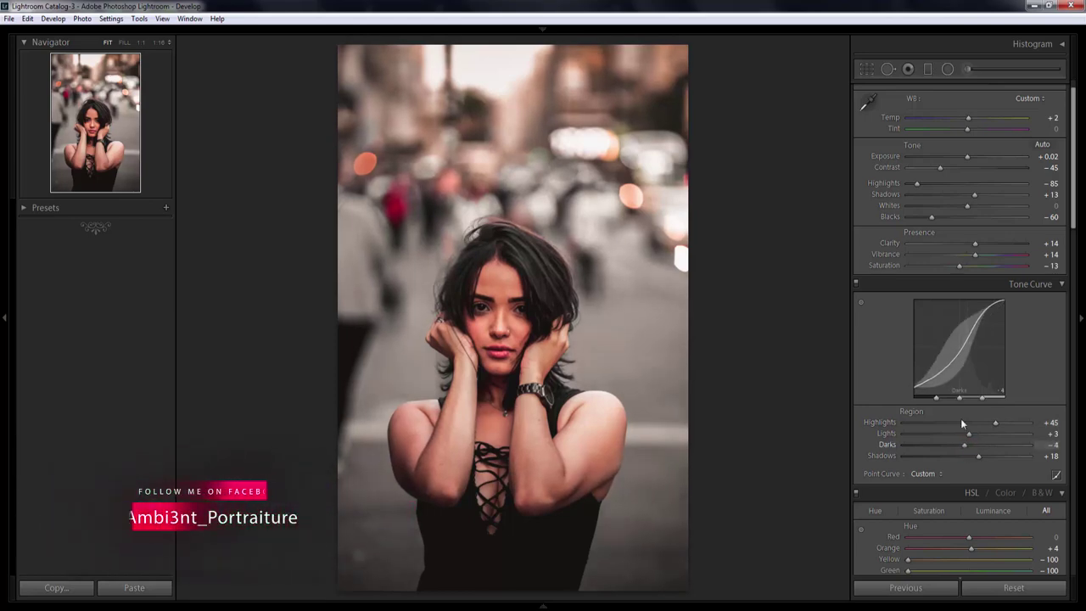
{"action": "left_click", "coordinate": [1055, 473]}
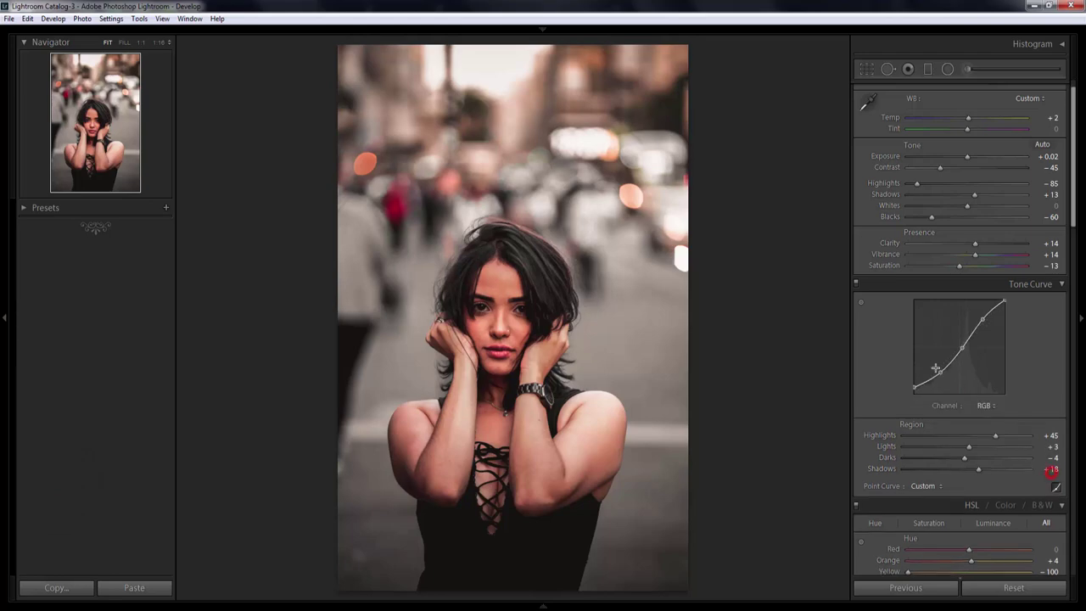
{"action": "left_click", "coordinate": [914, 386]}
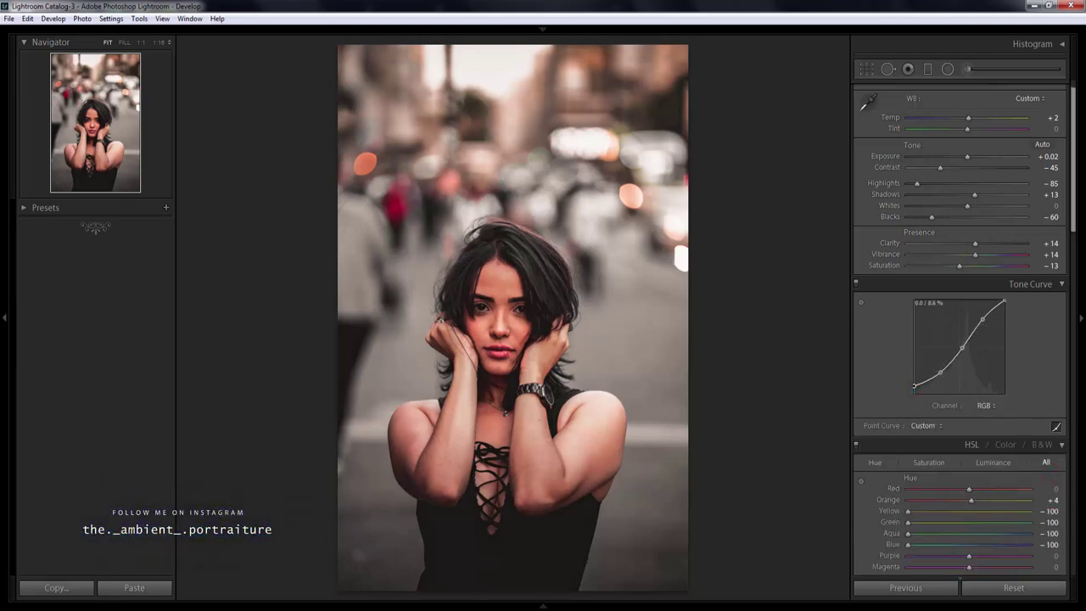
{"action": "left_click_drag", "start_coordinate": [914, 386], "coordinate": [914, 384]}
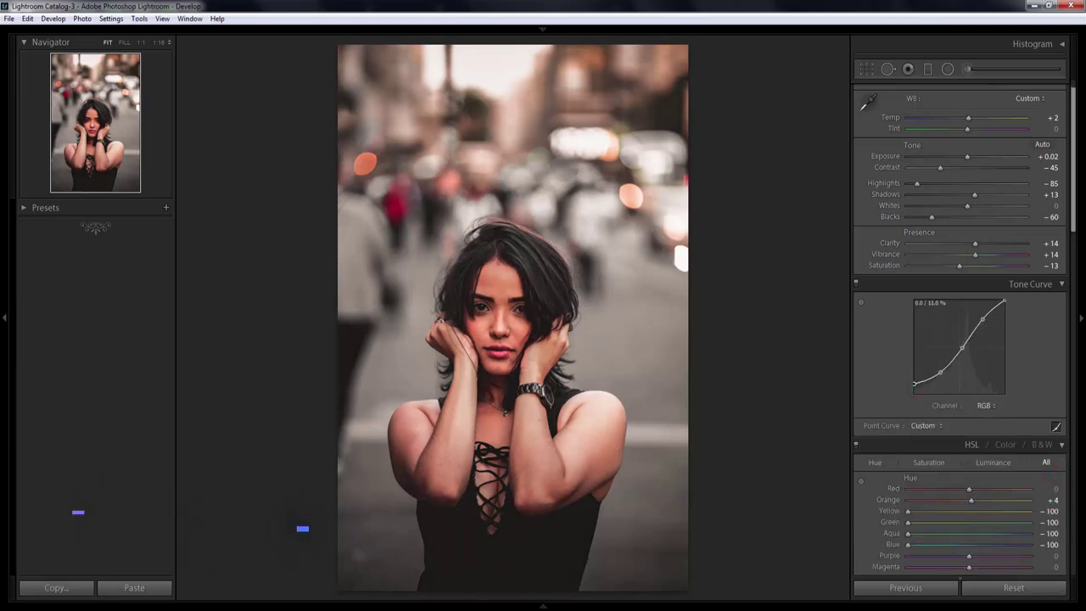
{"action": "key", "text": "backslash"}
{"action": "key", "text": "backslash"}
- Add sharpening and set colour noise reduction to 31 in the Detail panel
{"action": "scroll", "coordinate": [963, 436], "scroll_direction": "down", "scroll_amount": 10}
{"action": "mouse_move", "coordinate": [908, 342]}
{"action": "left_mouse_down"}
{"action": "mouse_move", "coordinate": [930, 342]}
{"action": "mouse_move", "coordinate": [954, 363]}
{"action": "mouse_move", "coordinate": [930, 375]}
{"action": "mouse_move", "coordinate": [932, 402]}
{"action": "left_mouse_up"}
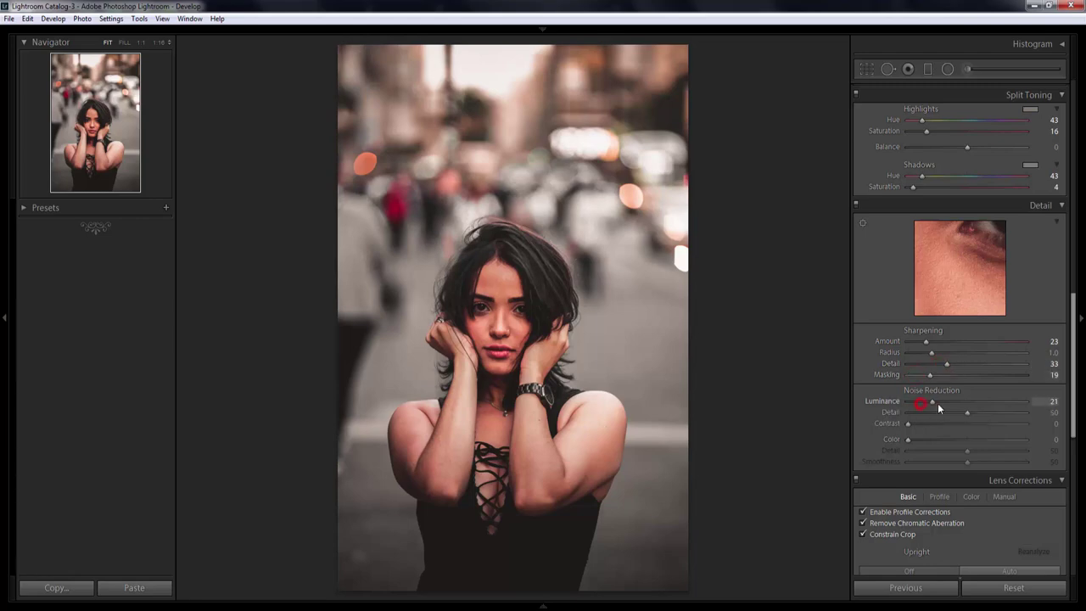
{"action": "left_click_drag", "start_coordinate": [913, 441], "coordinate": [950, 440]}
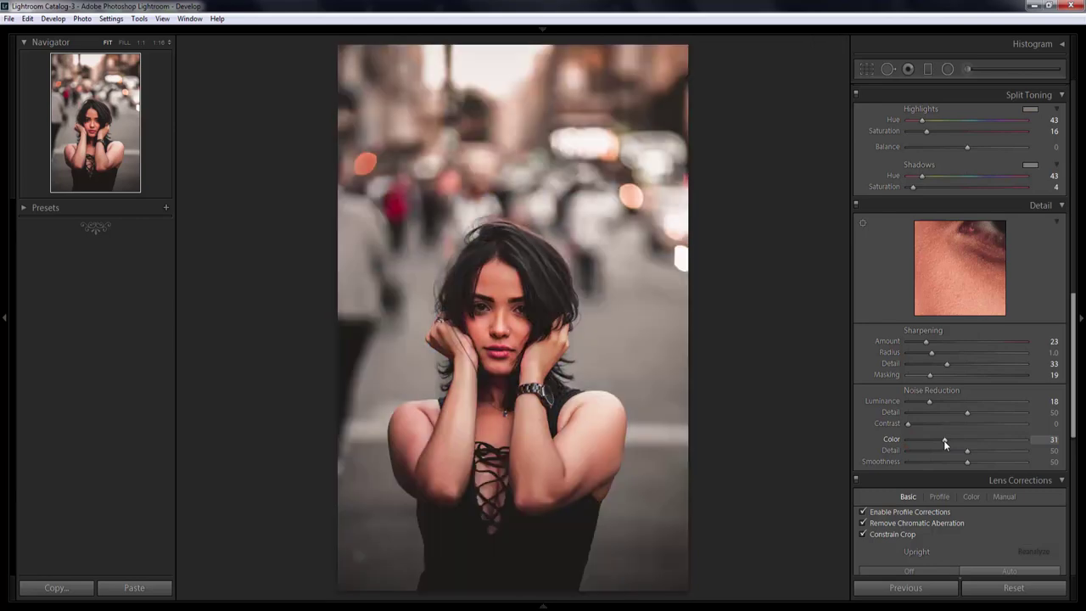
- Add a post-crop vignette with Amount -13, Feather 100 and Highlights 100
{"action": "scroll", "coordinate": [942, 458], "scroll_direction": "down", "scroll_amount": 5}
{"action": "scroll", "coordinate": [941, 462], "scroll_direction": "down", "scroll_amount": 2}
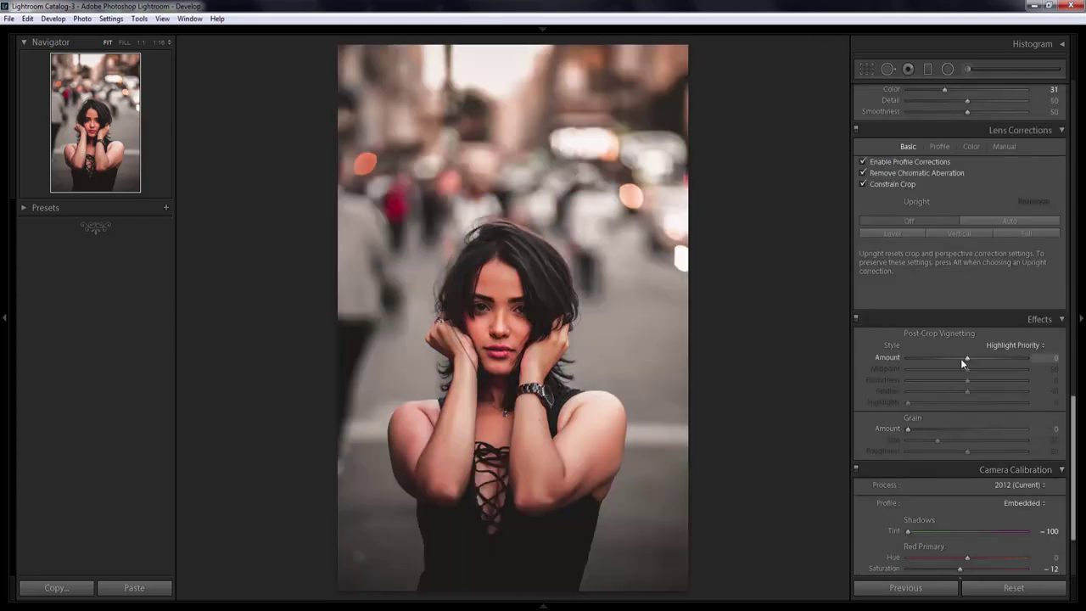
{"action": "left_click_drag", "start_coordinate": [966, 357], "coordinate": [958, 359]}
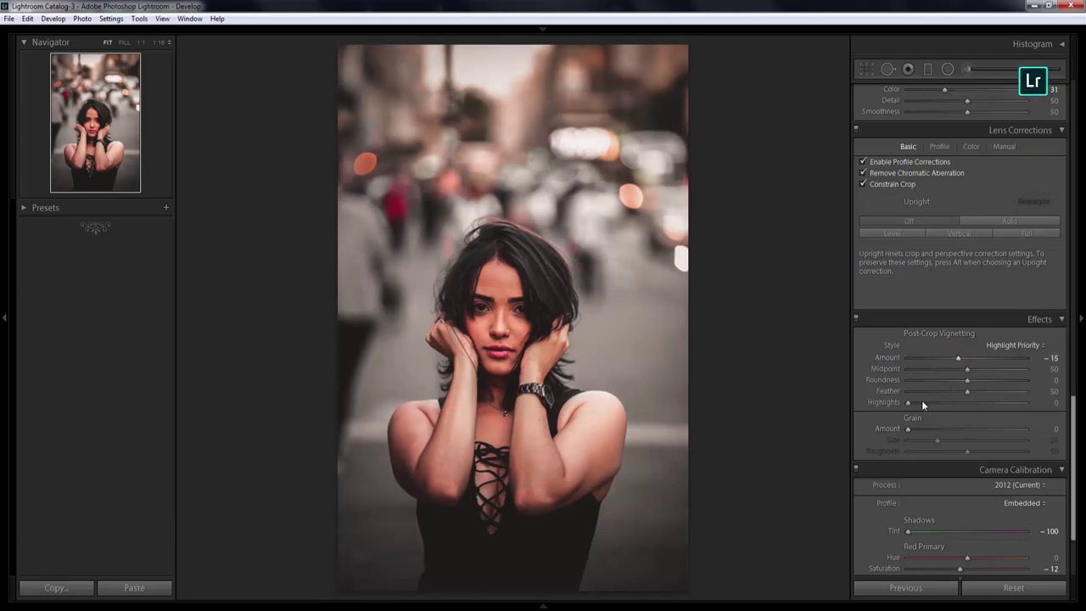
{"action": "mouse_move", "coordinate": [922, 401]}
{"action": "left_mouse_down"}
{"action": "mouse_move", "coordinate": [1028, 402]}
{"action": "mouse_move", "coordinate": [1035, 391]}
{"action": "left_mouse_up"}
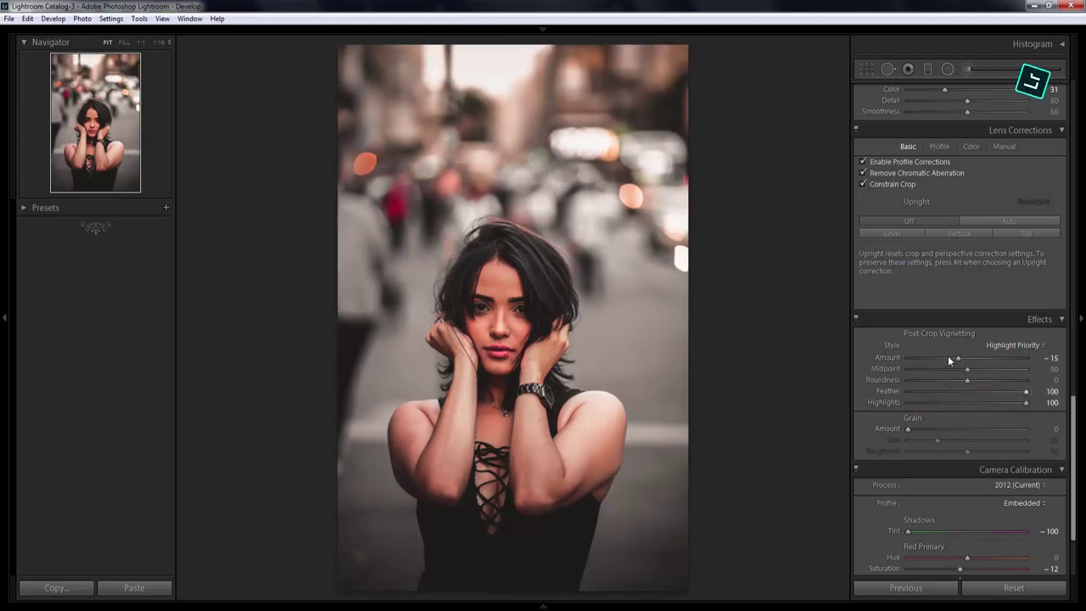
{"action": "left_click_drag", "start_coordinate": [950, 357], "coordinate": [959, 360]}
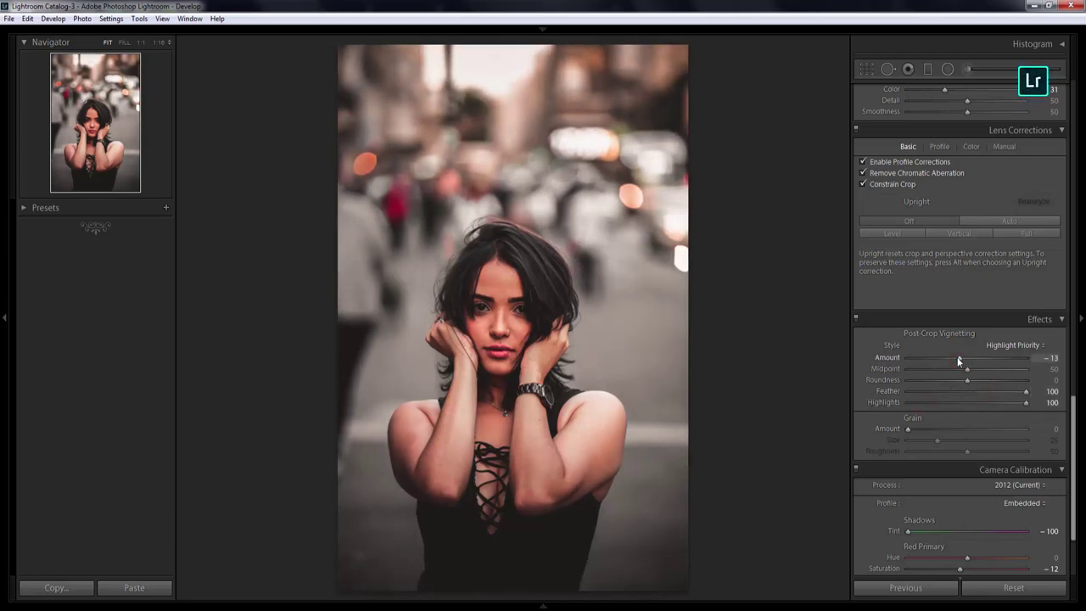
{"action": "key", "text": "backslash"}
{"action": "key", "text": "backslash"}
{"action": "key", "text": "backslash"}
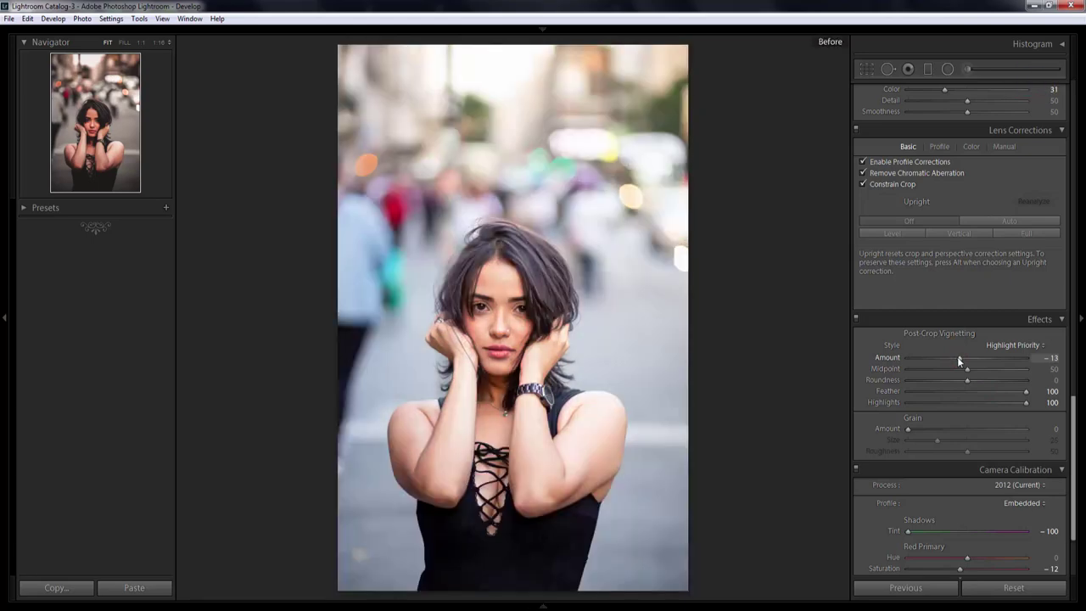
{"action": "key", "text": "backslash"}
- Lower Red Primary saturation to -18 and raise HSL Red luminance to +69
{"action": "scroll", "coordinate": [959, 476], "scroll_direction": "down", "scroll_amount": 3}
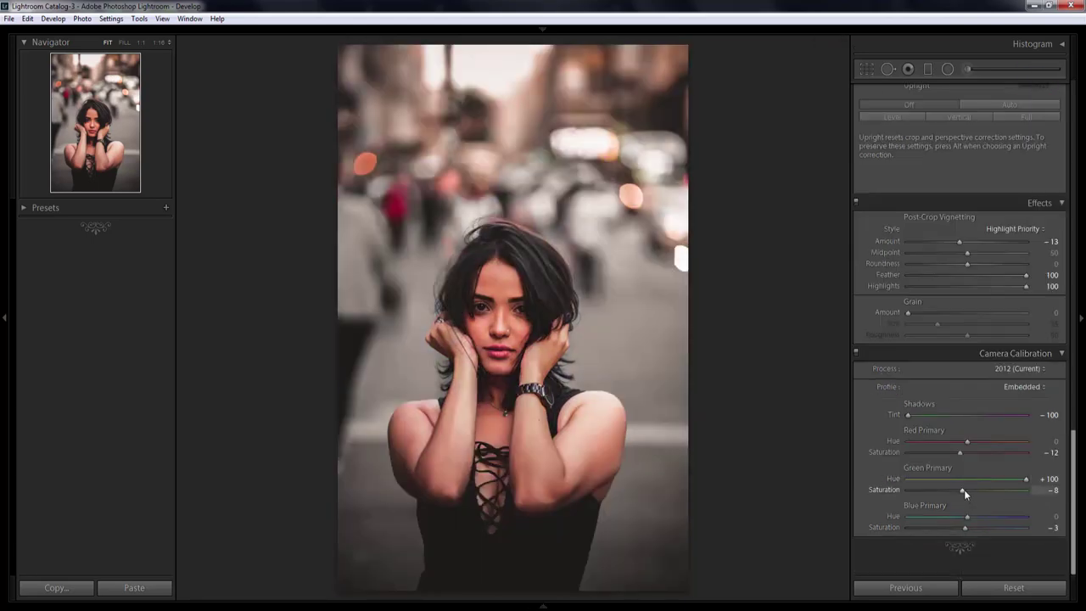
{"action": "left_click_drag", "start_coordinate": [959, 452], "coordinate": [951, 456]}
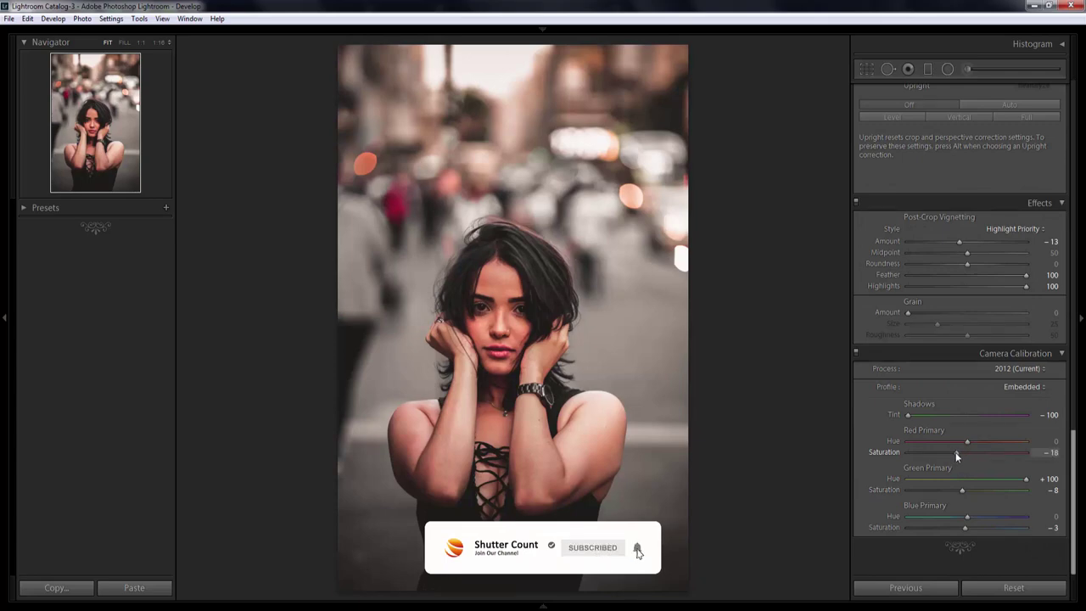
{"action": "scroll", "coordinate": [982, 475], "scroll_direction": "up", "scroll_amount": 5}
{"action": "scroll", "coordinate": [982, 475], "scroll_direction": "up", "scroll_amount": 2}
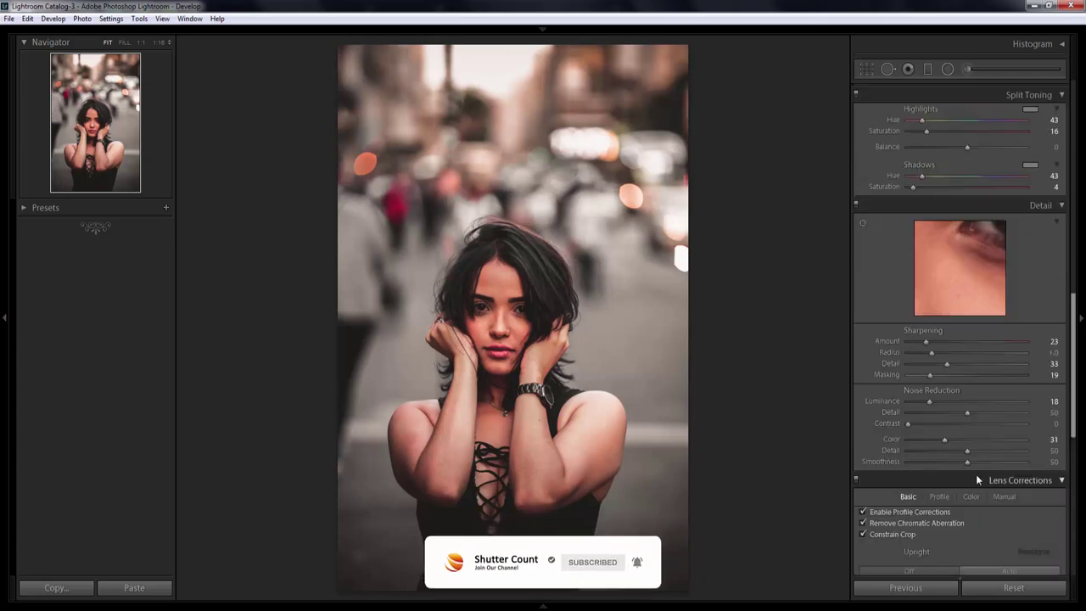
{"action": "scroll", "coordinate": [975, 474], "scroll_direction": "up", "scroll_amount": 3}
{"action": "scroll", "coordinate": [977, 407], "scroll_direction": "up", "scroll_amount": 3}
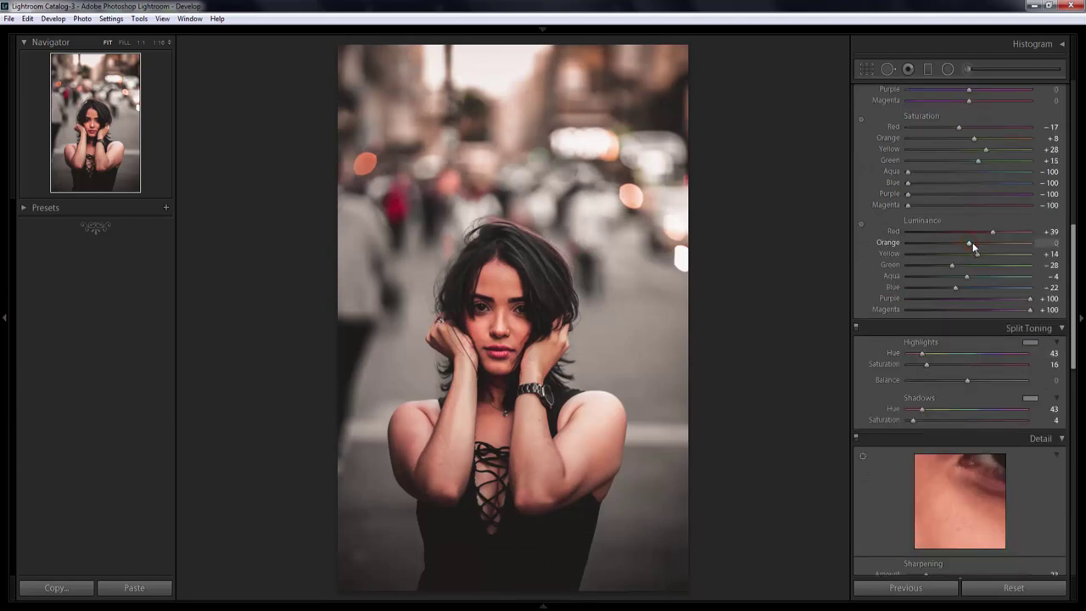
{"action": "left_click_drag", "start_coordinate": [991, 232], "coordinate": [1008, 232]}
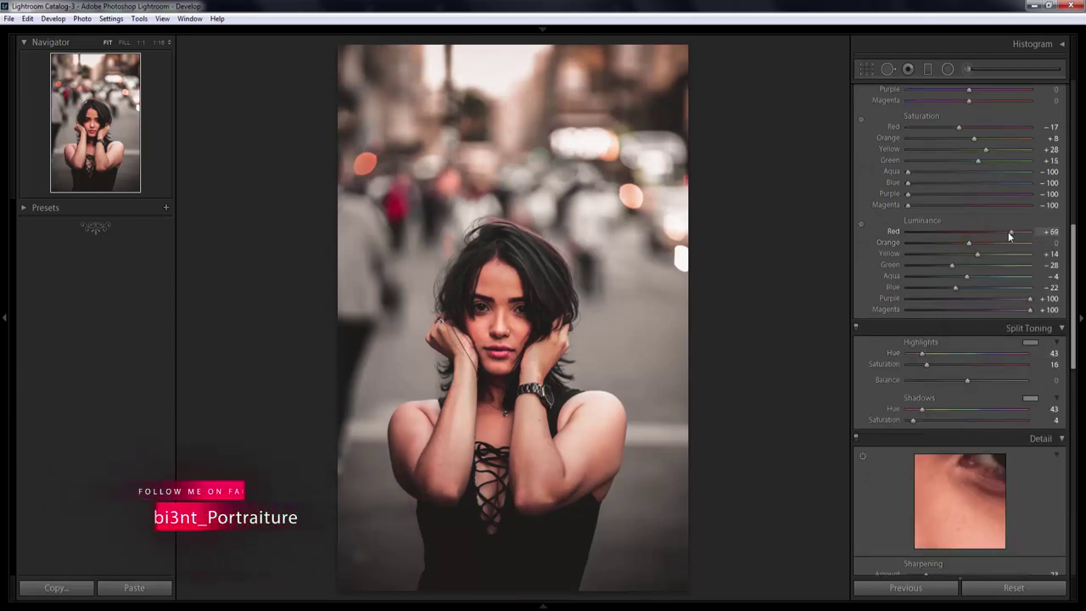
{"action": "key", "text": "backslash"}
{"action": "key", "text": "backslash"}
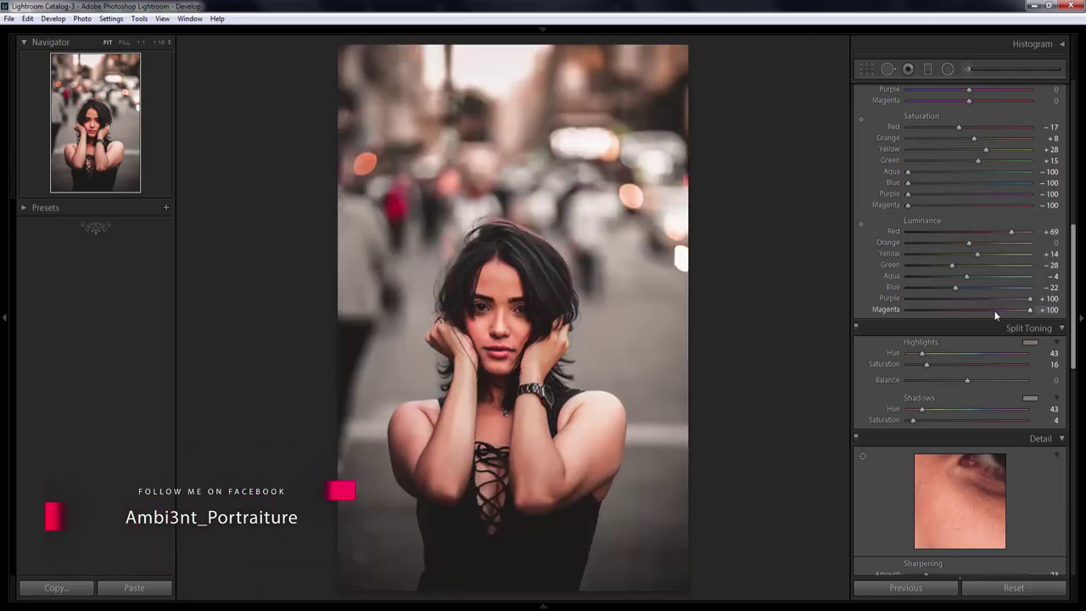
{"action": "scroll", "coordinate": [995, 310], "scroll_direction": "up", "scroll_amount": 6}
{"action": "scroll", "coordinate": [995, 310], "scroll_direction": "up", "scroll_amount": 6}
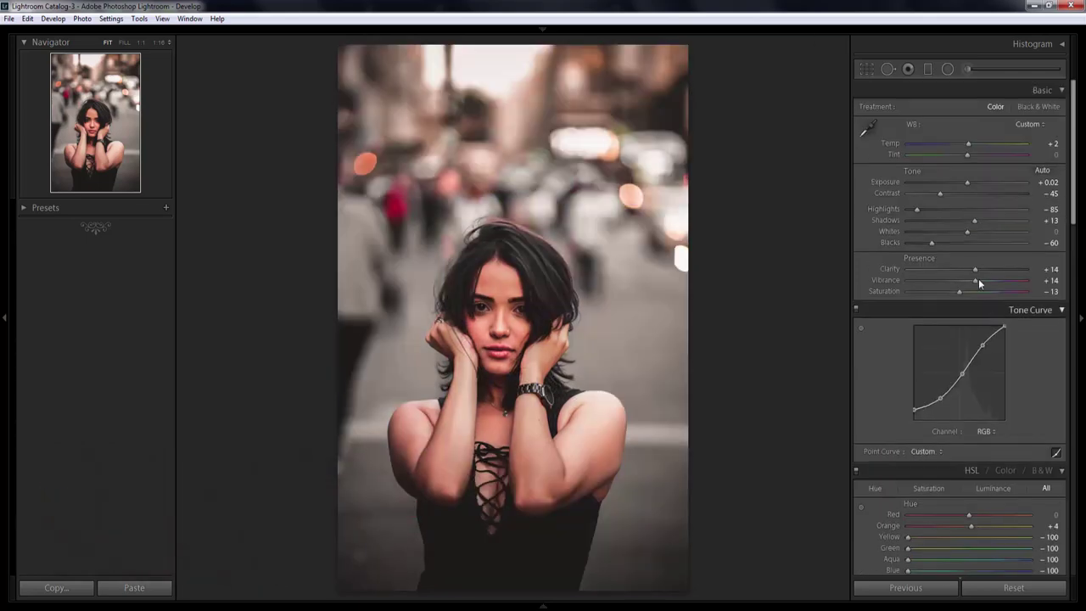
- Set Blacks to -49, Shadows to +27 and Whites to -8 in the Basic panel
{"action": "left_click", "coordinate": [933, 242]}
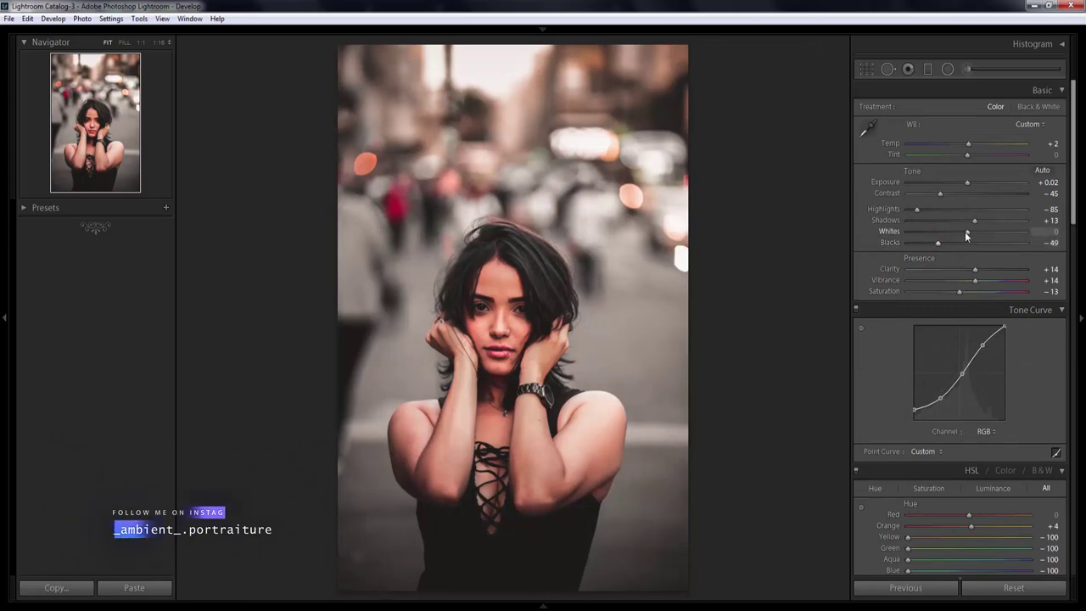
{"action": "left_click_drag", "start_coordinate": [966, 232], "coordinate": [985, 223]}
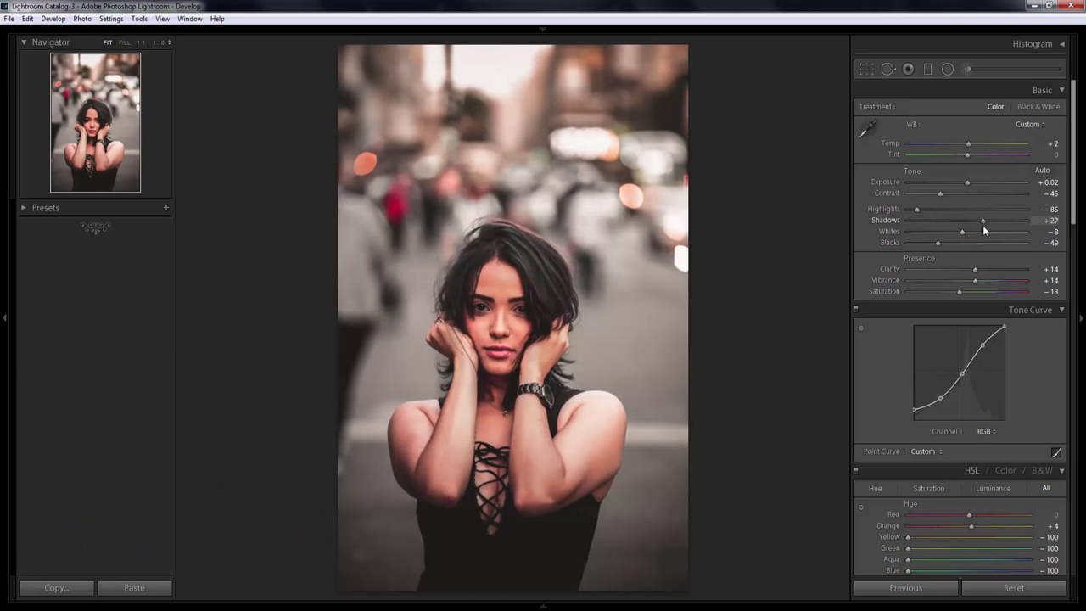
{"action": "key", "text": "backslash"}
- Lower Orange luminance to -6 and compare the finished grade with the original
{"action": "key", "text": "backslash"}
{"action": "scroll", "coordinate": [964, 410], "scroll_direction": "down", "scroll_amount": 3}
{"action": "scroll", "coordinate": [965, 438], "scroll_direction": "down", "scroll_amount": 7}
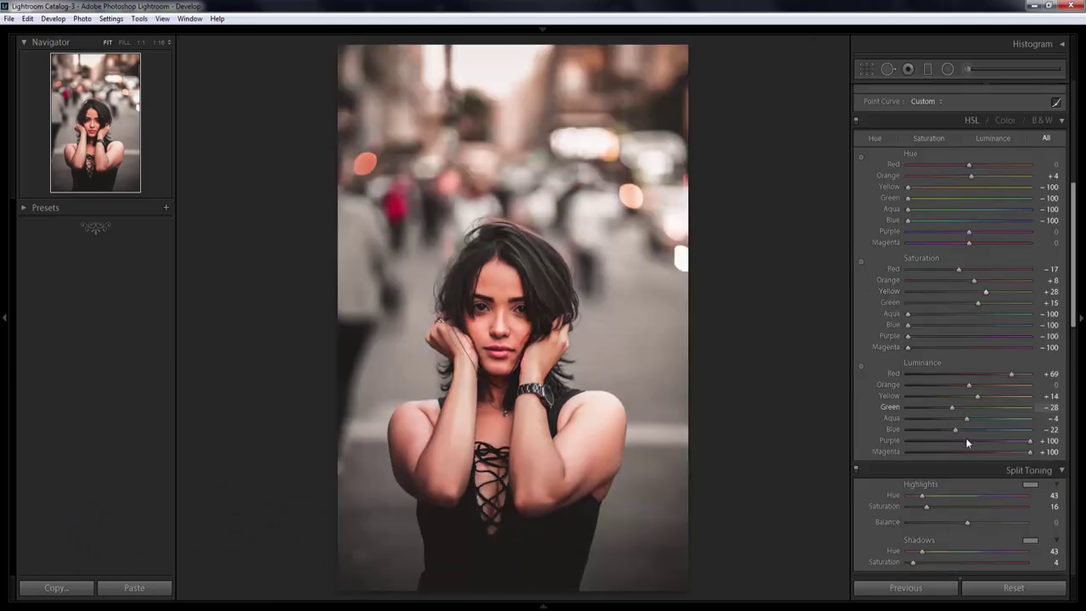
{"action": "left_click_drag", "start_coordinate": [968, 385], "coordinate": [965, 385]}
{"action": "key", "text": "backslash"}
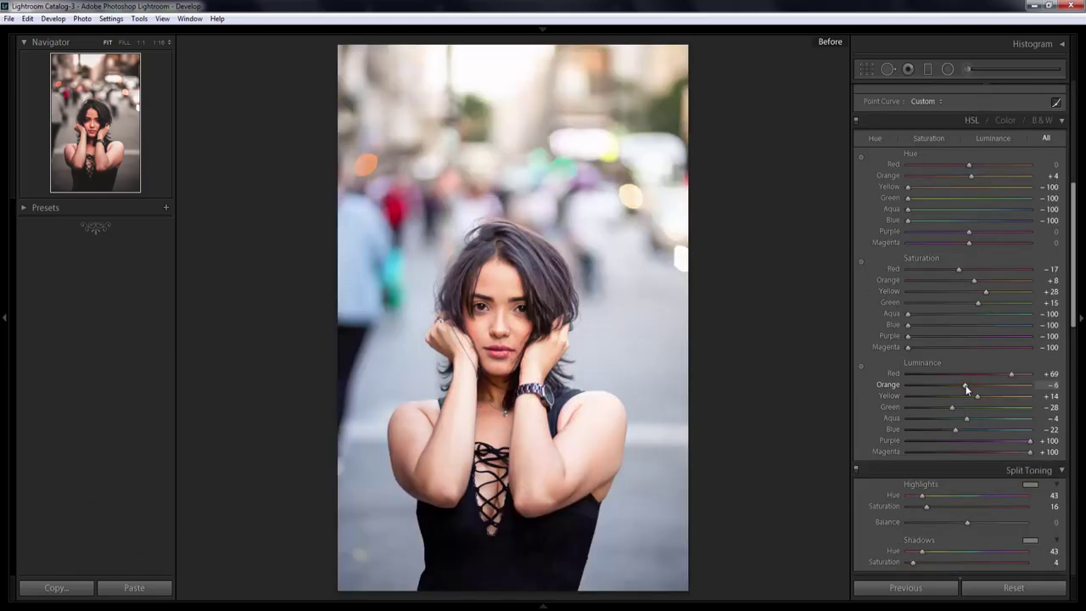
{"action": "key", "text": "backslash"}
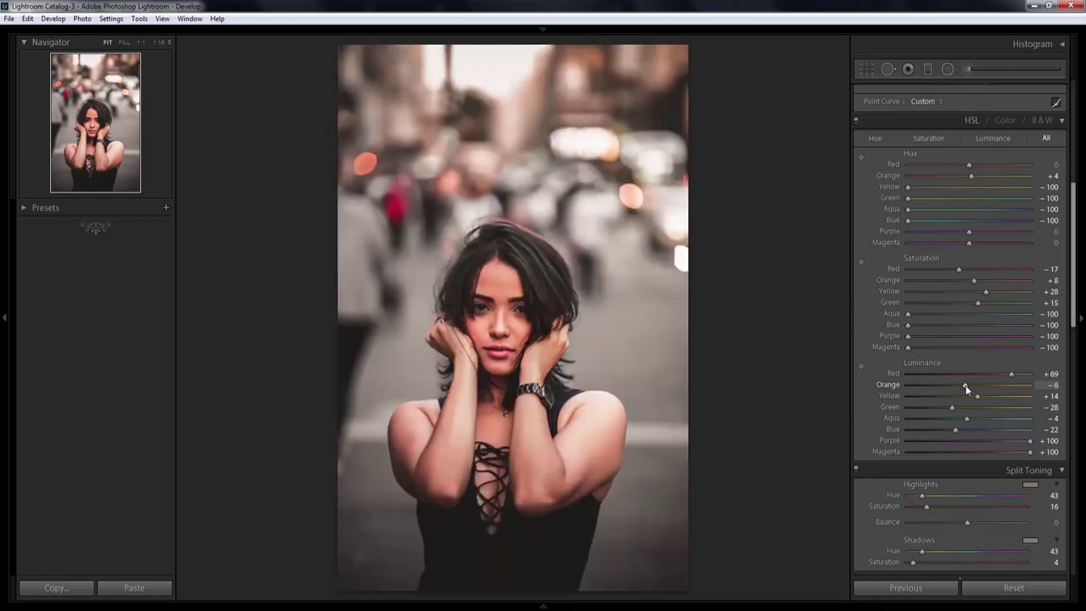